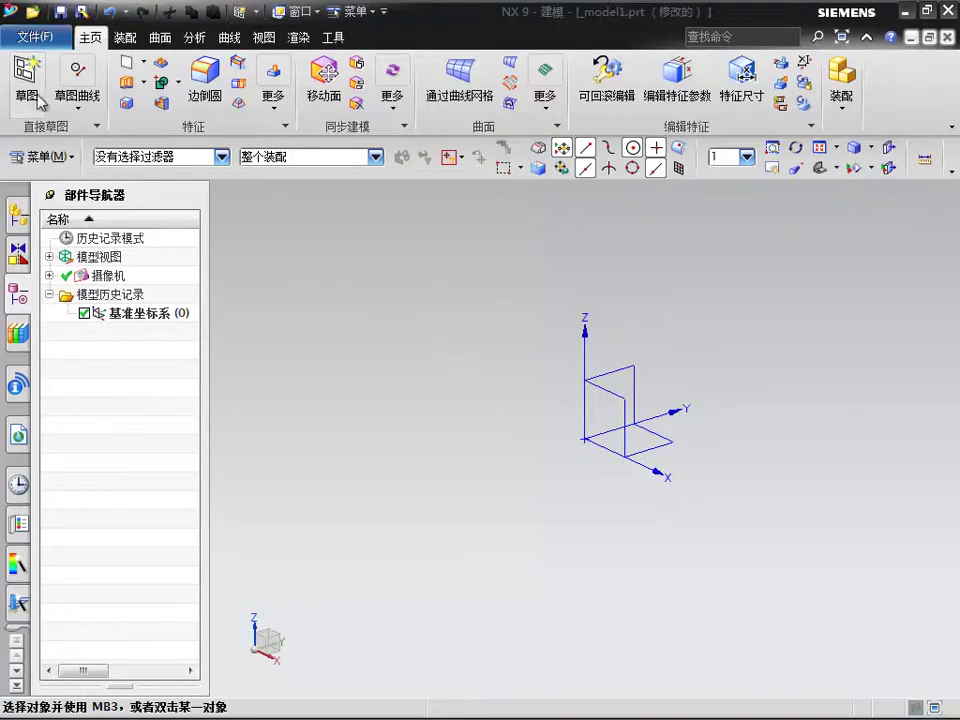
Create a sketch on the XZ plane of the datum coordinate system.
click(28, 92)
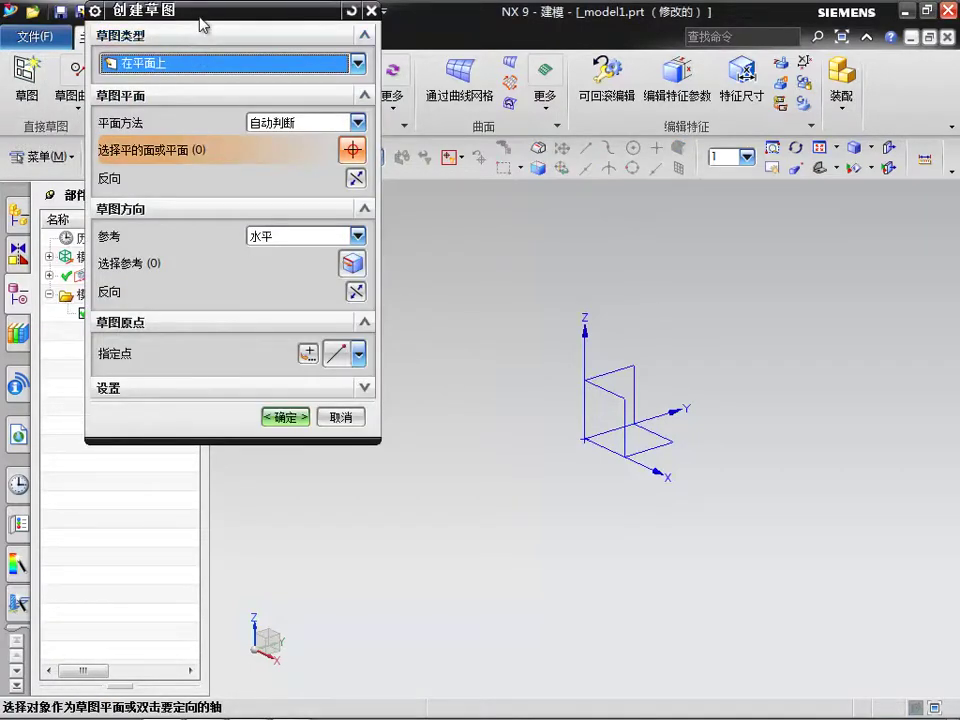
drag(203, 20, 226, 92)
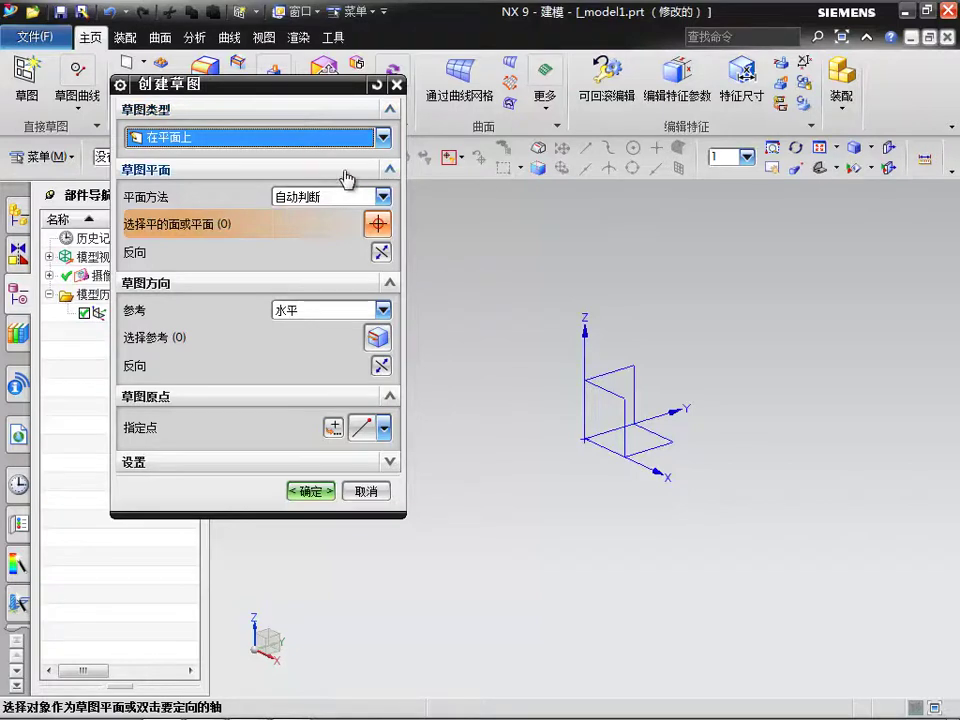
click(615, 398)
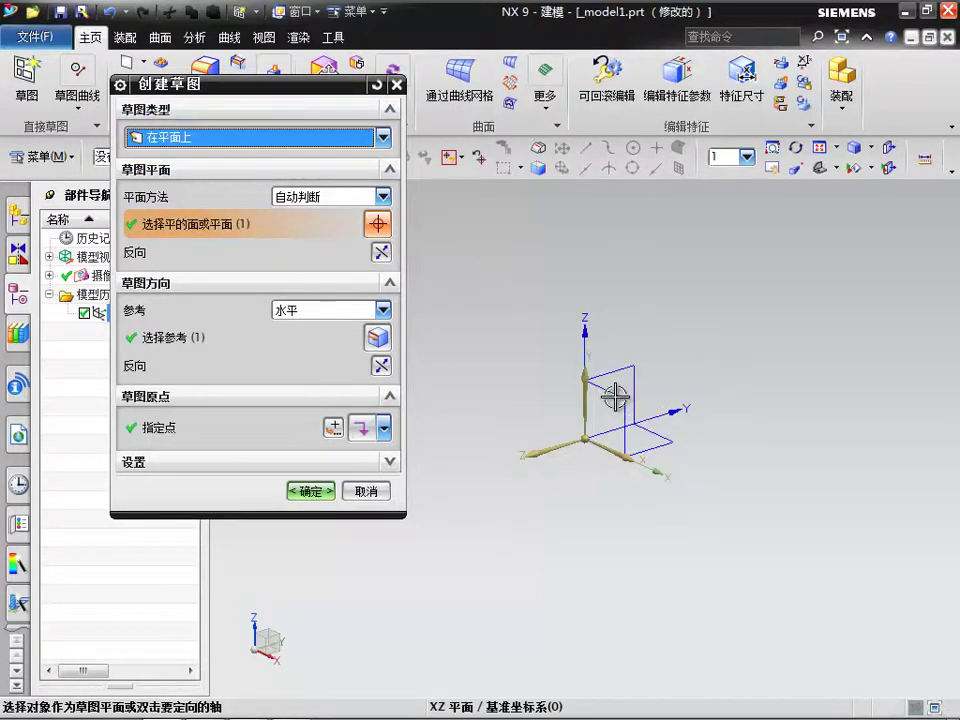
click(312, 492)
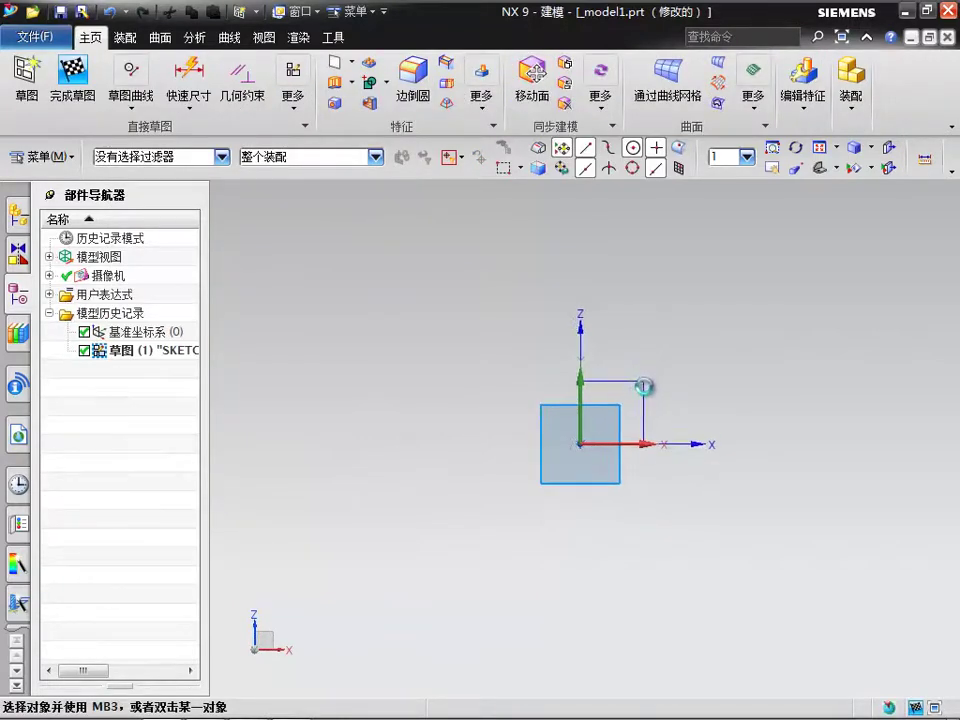
mouse_move(643, 386)
shift+middle_down()
mouse_move(636, 418)
mouse_move(600, 396)
mouse_move(529, 385)
shift+middle_up()
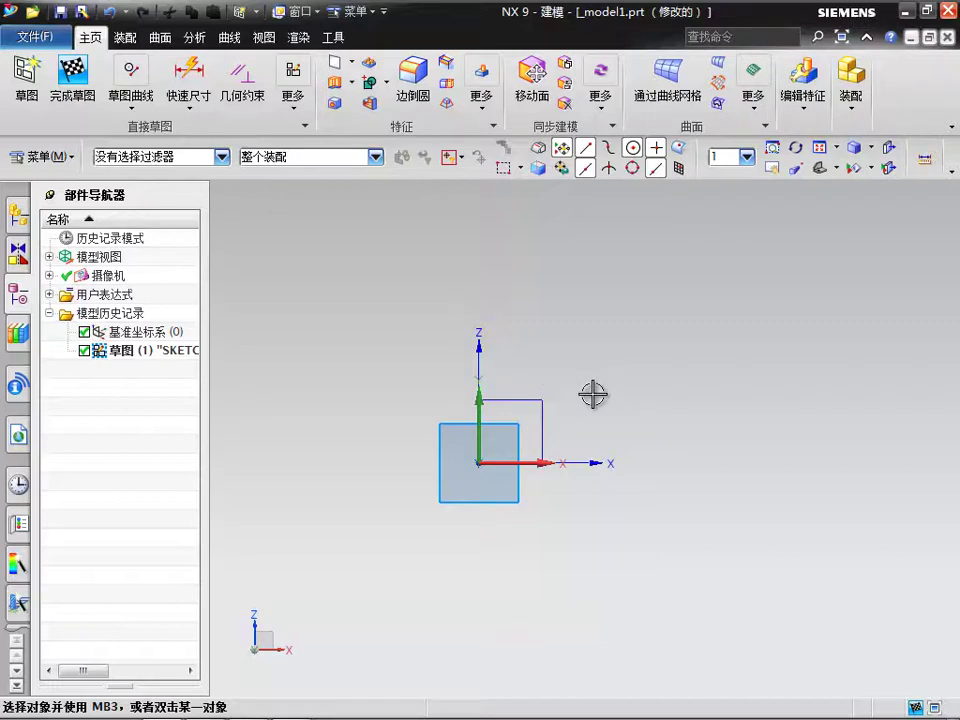
click(143, 106)
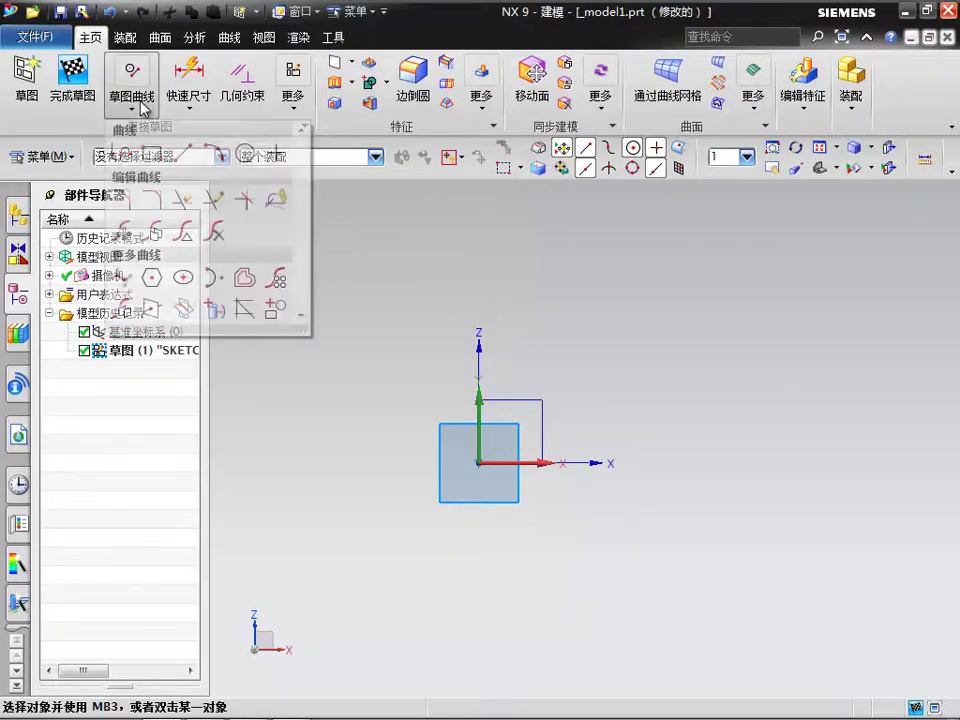
click(190, 162)
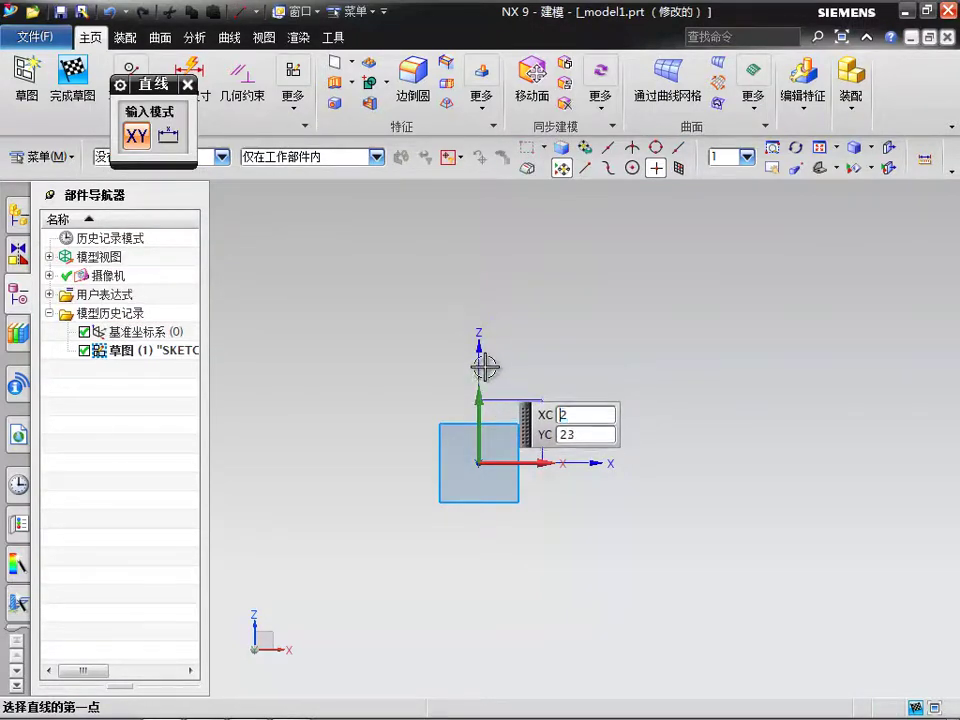
shift+middle_drag(480, 370, 471, 460)
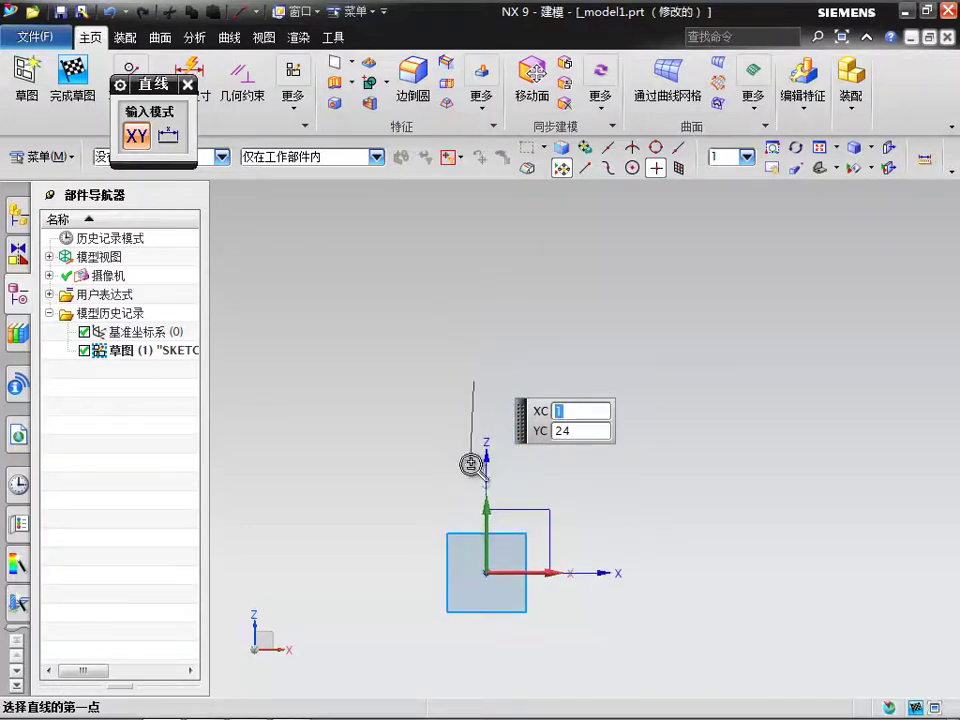
click(187, 85)
Start a Profile at the sketch origin with an 80 mm line straight up at 90 degrees.
click(133, 100)
click(121, 152)
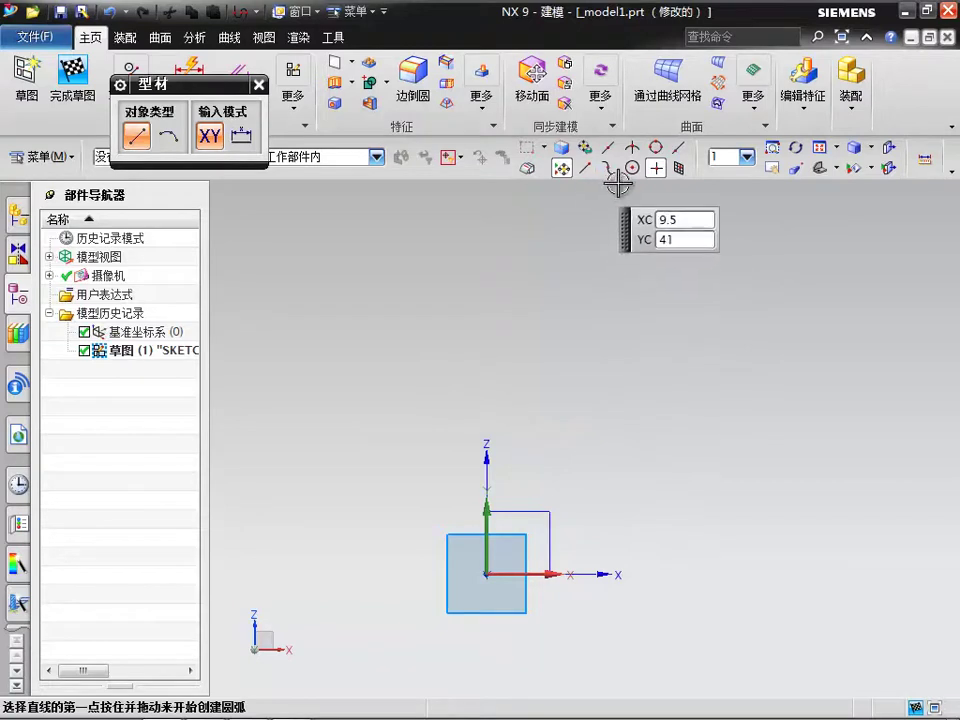
click(484, 573)
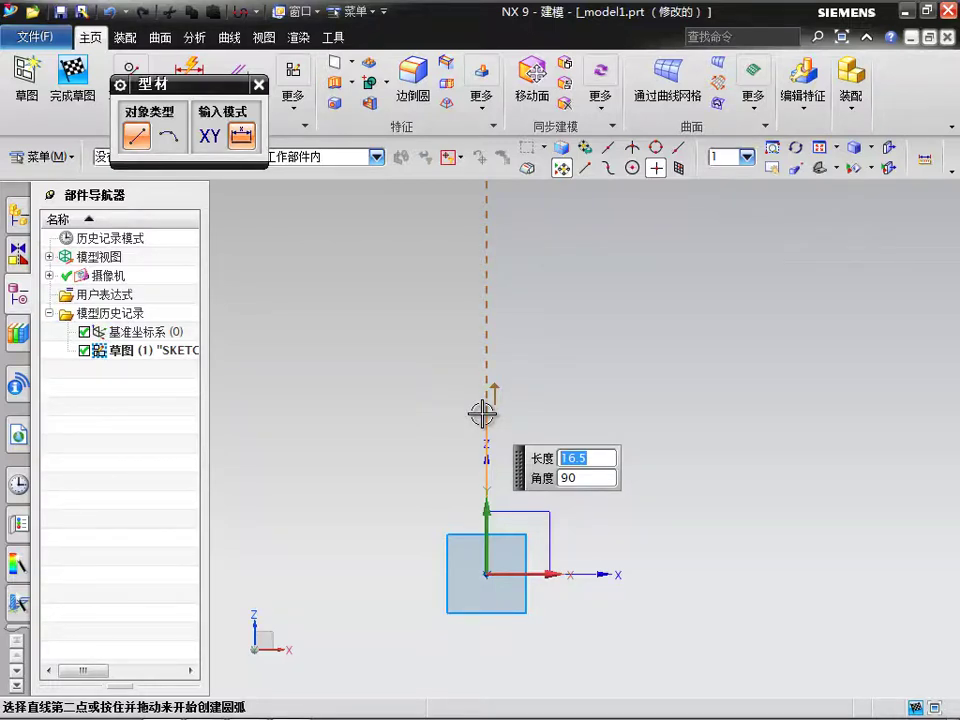
key(Tab)
key(Return)
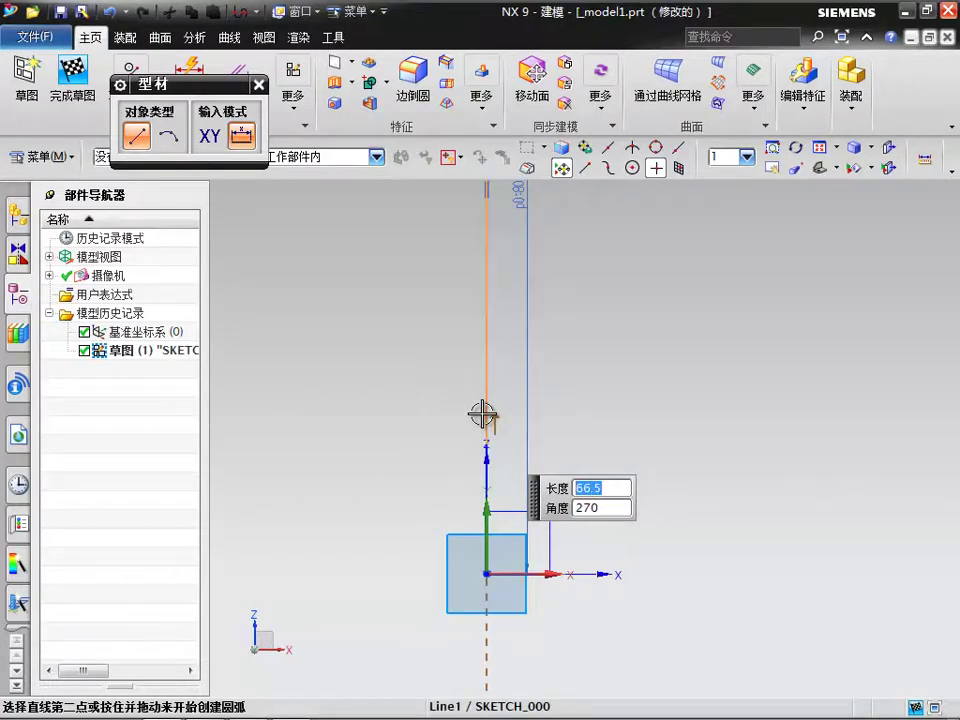
Continue the profile with a 40 mm horizontal line to the left and a 134 mm vertical line down from its end.
mouse_move(508, 448)
shift+middle_down()
mouse_move(525, 398)
mouse_move(521, 474)
shift+middle_up()
scroll(521, 400, up, 3)
scroll(495, 387, down, 4)
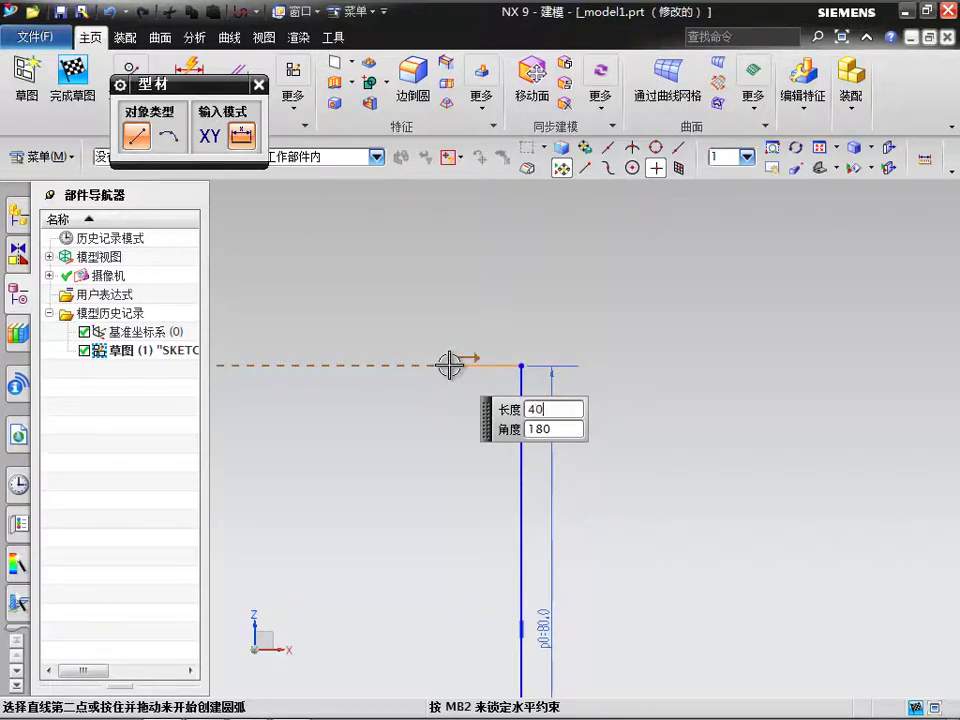
key(Tab)
key(Return)
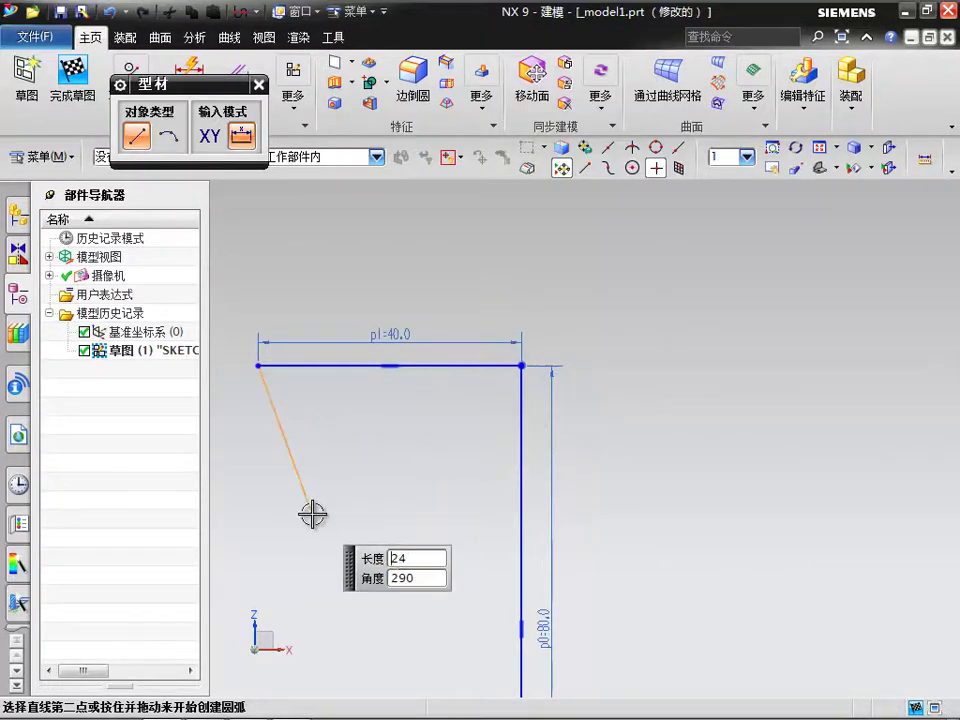
scroll(396, 467, down, 2)
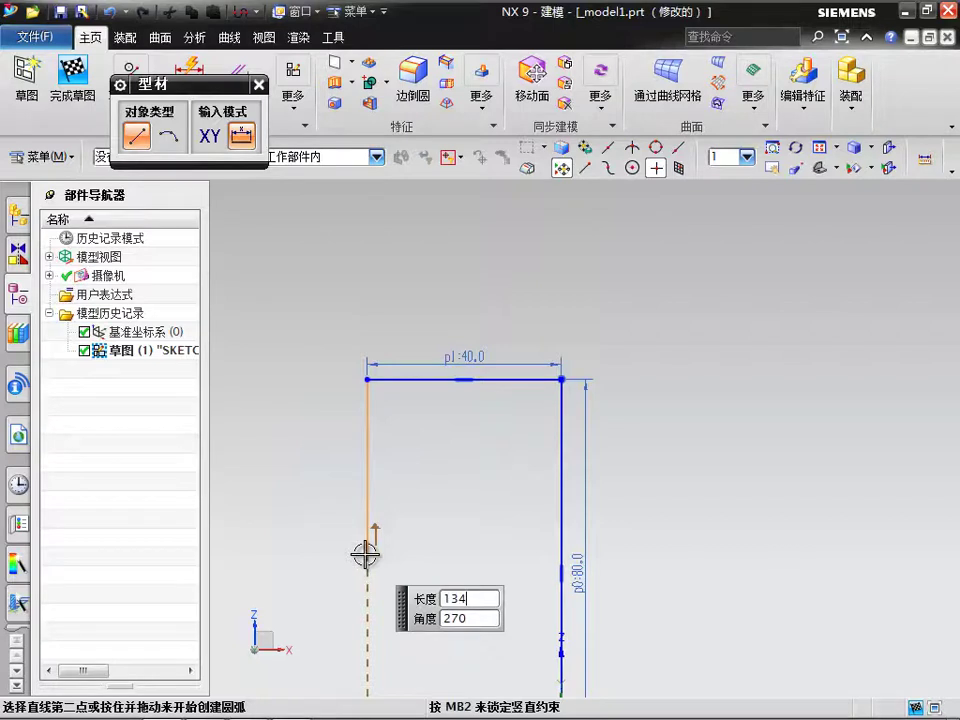
key(Tab)
key(Return)
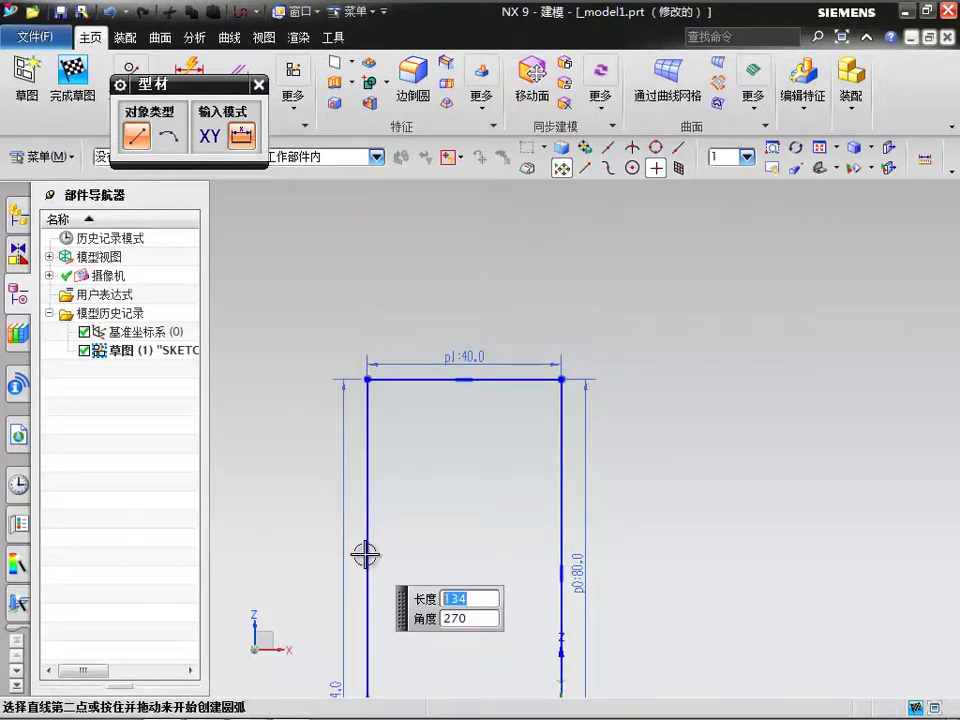
Add a horizontal line about 45 mm long to the right from the lower end of the 134 mm line and end the profile.
scroll(454, 458, down, 3)
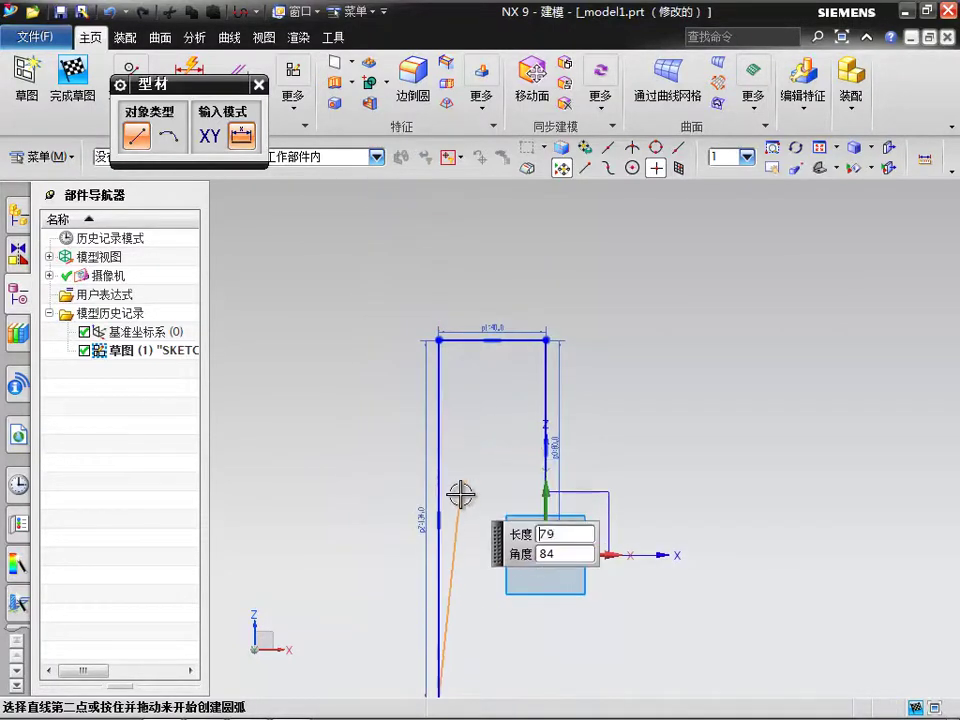
scroll(458, 501, down, 1)
scroll(454, 520, up, 3)
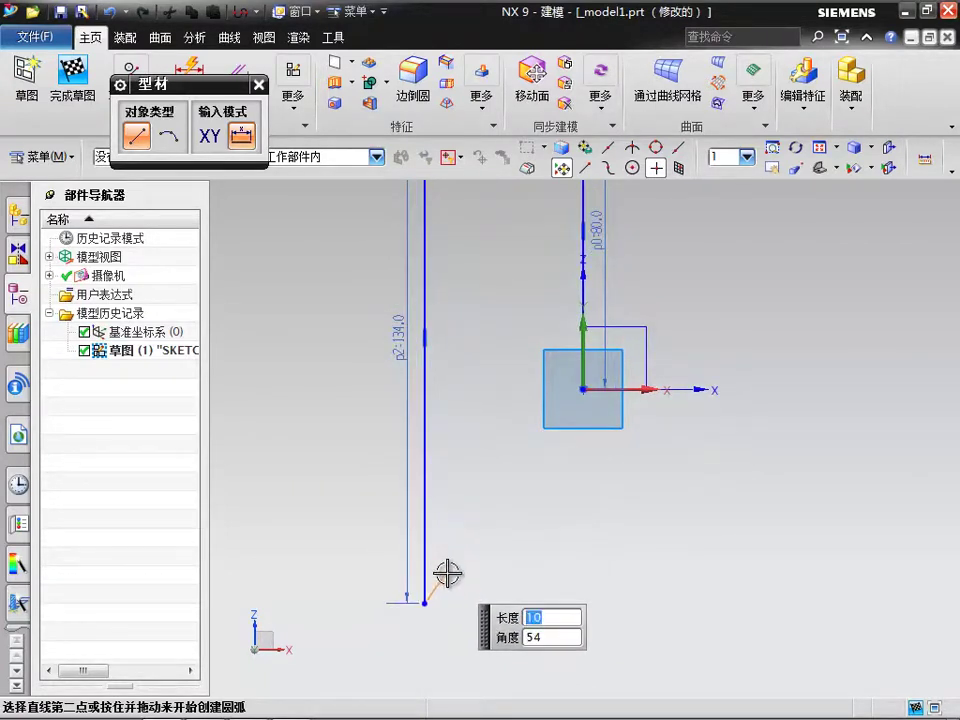
scroll(462, 558, down, 1)
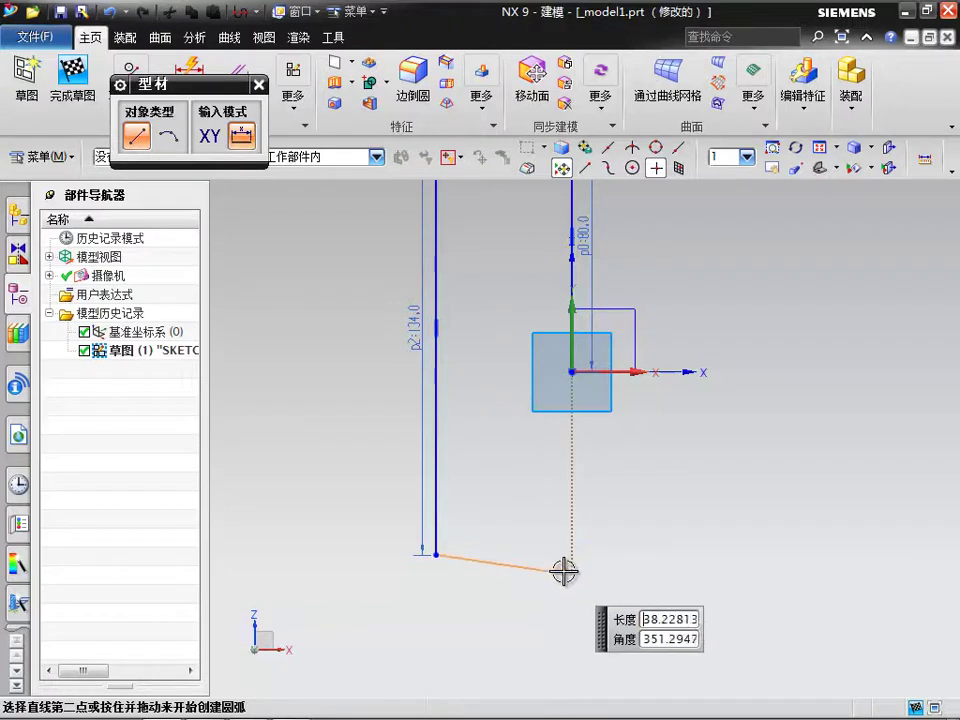
click(590, 551)
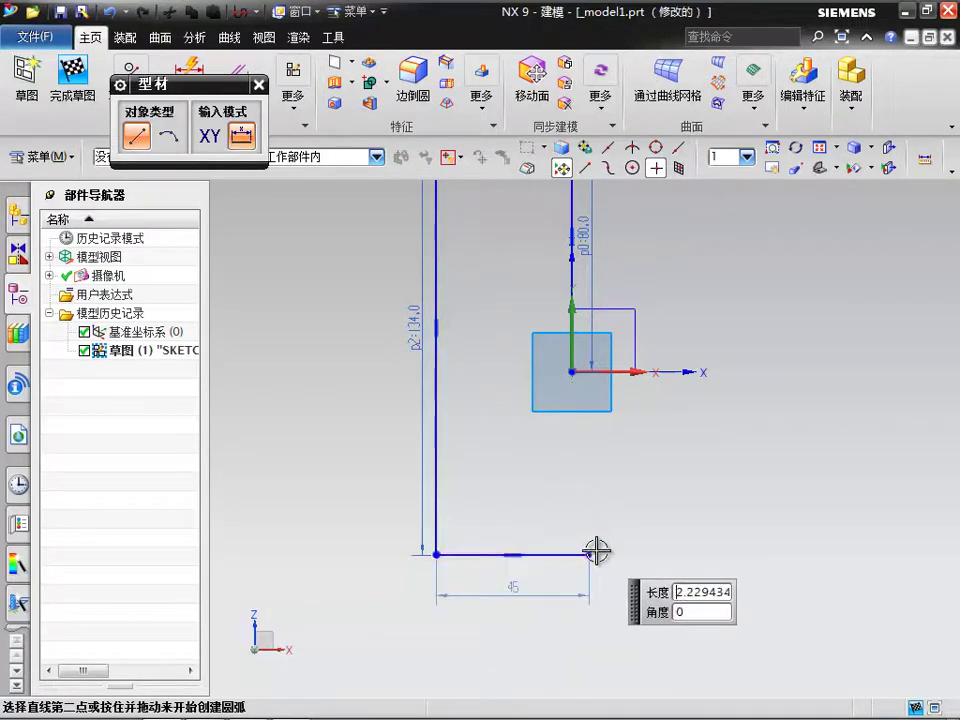
scroll(580, 558, down, 1)
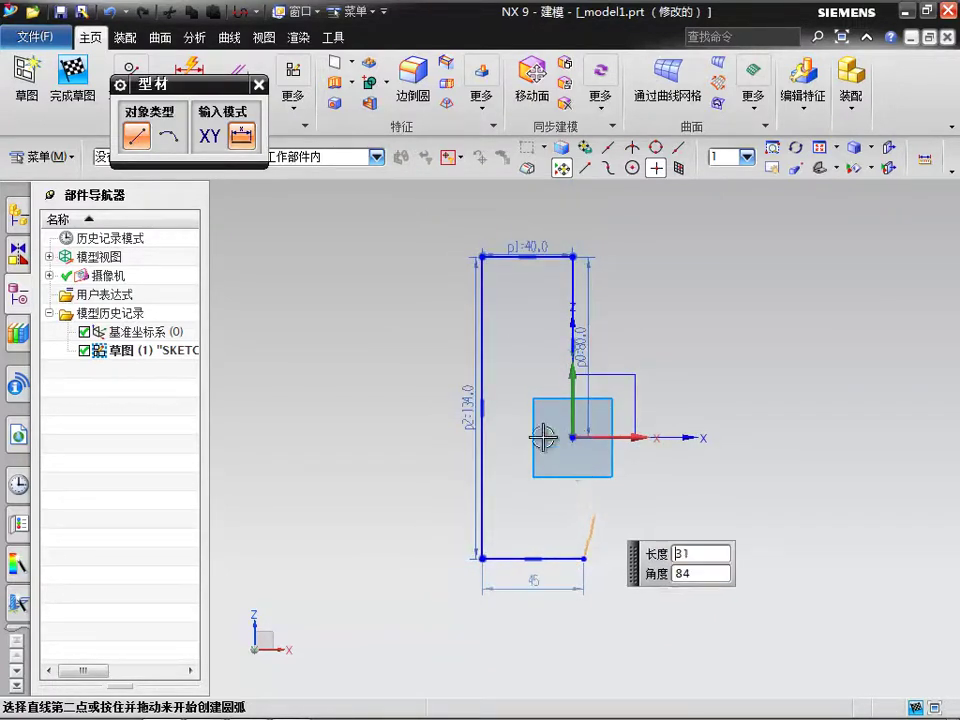
click(258, 85)
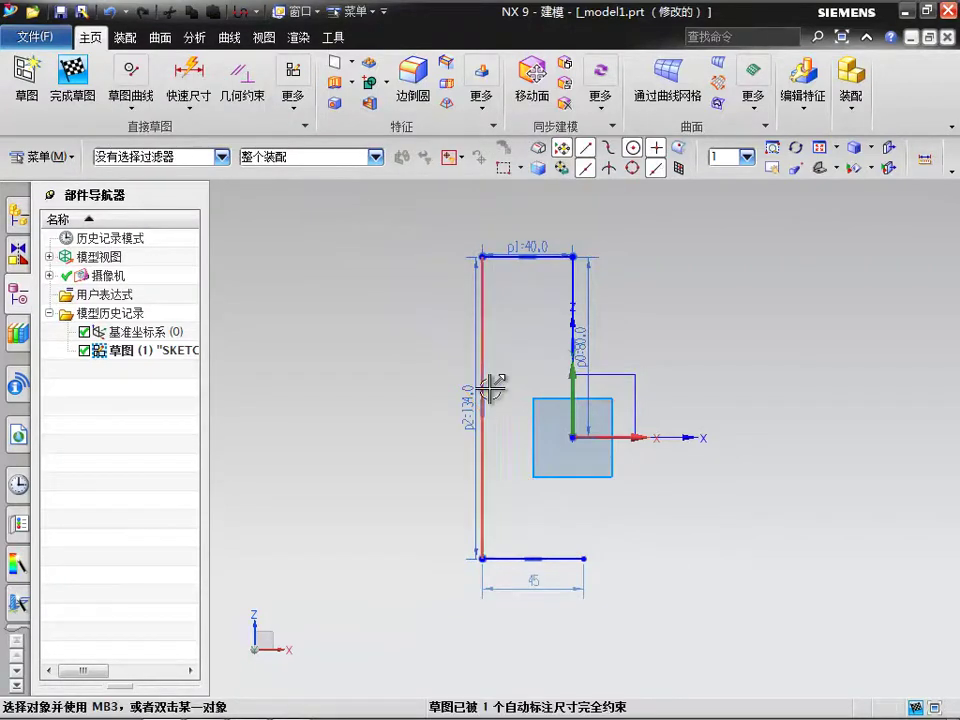
Start a new Profile at the sketch origin with a 150 mm line straight down at 270 degrees.
scroll(587, 455, up, 2)
shift+middle_drag(574, 501, 615, 448)
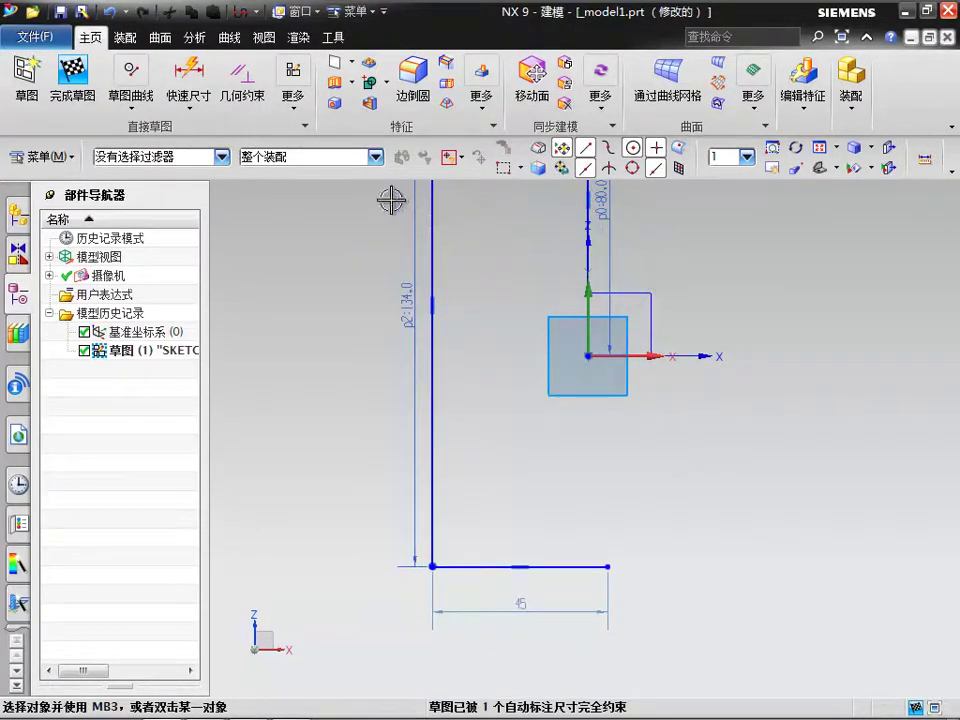
click(142, 107)
click(124, 154)
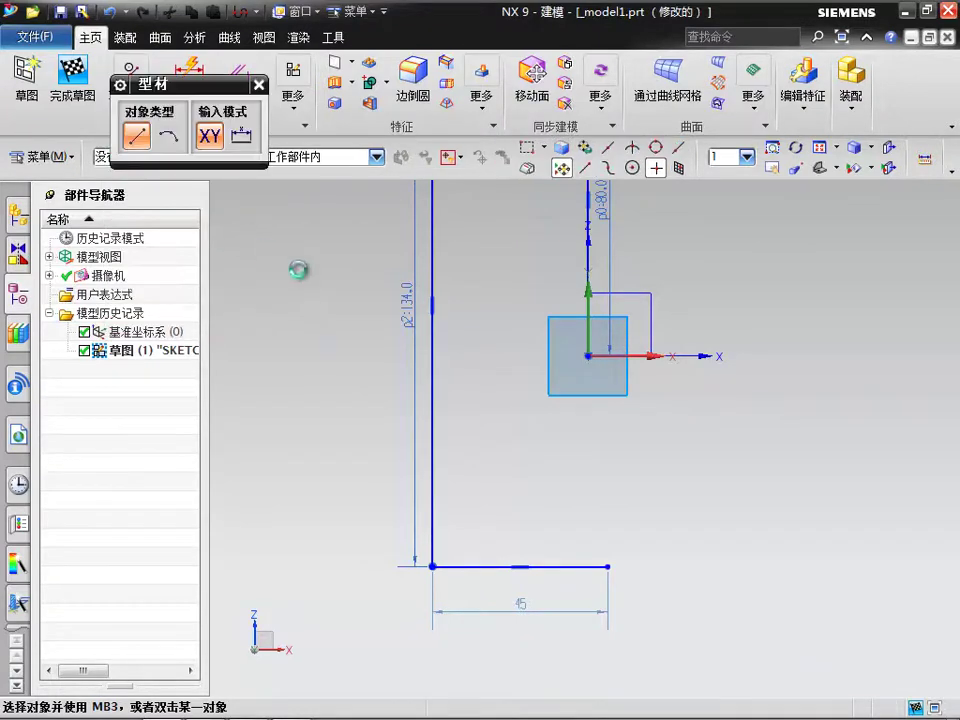
click(589, 357)
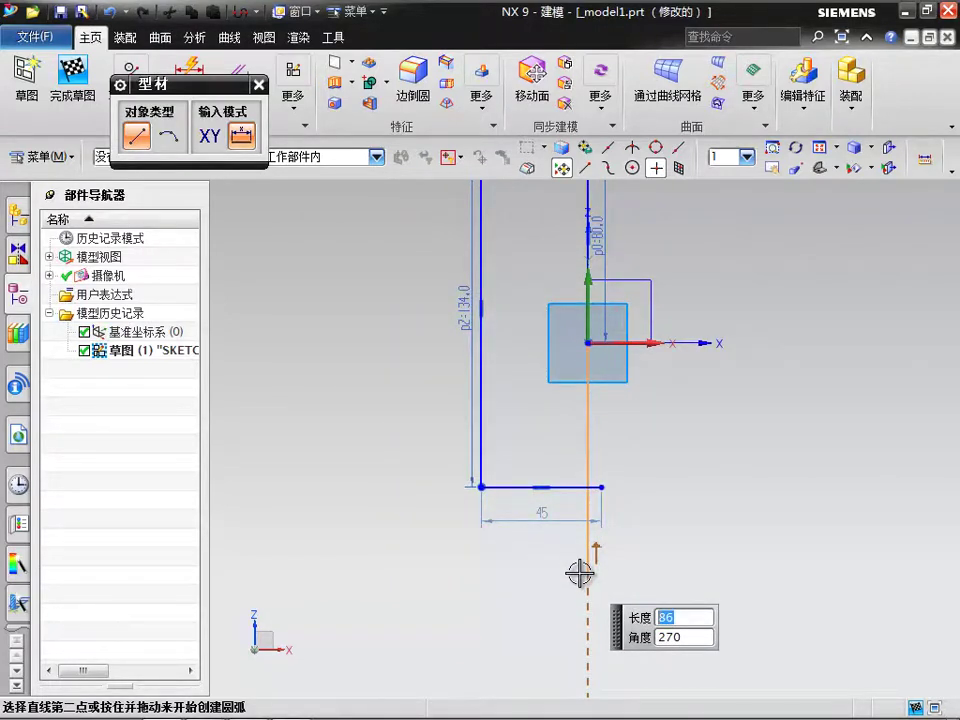
text(150)
key(Tab)
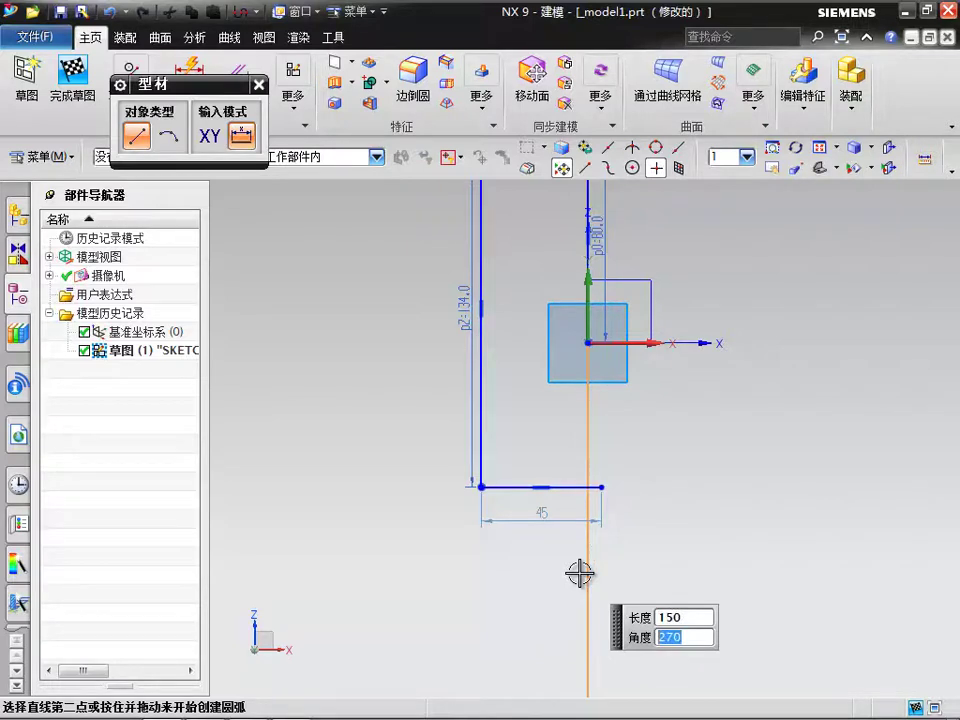
key(Return)
Continue from the 150 mm line's lower end with a 2 mm step to the left and a 135 mm vertical line down.
scroll(598, 560, up, 3)
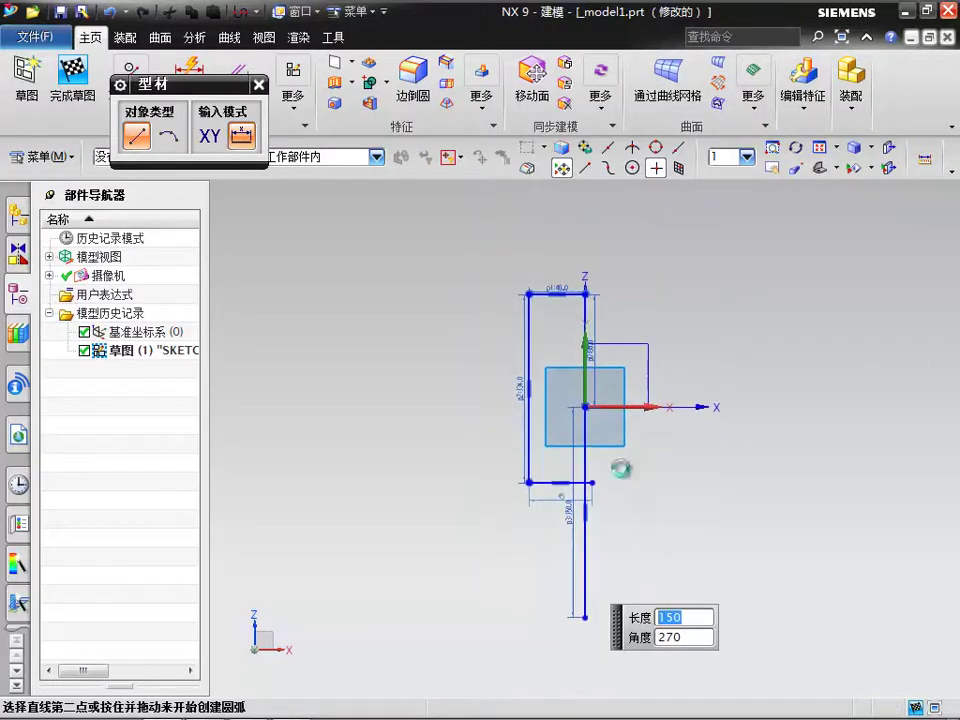
scroll(598, 545, up, 5)
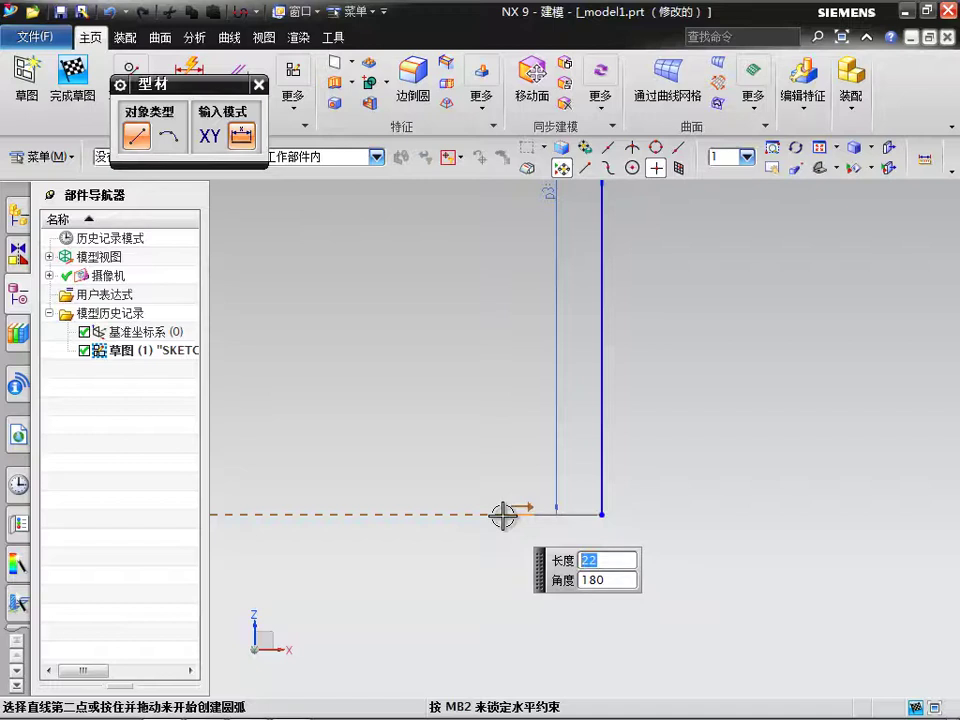
key(Tab)
key(Return)
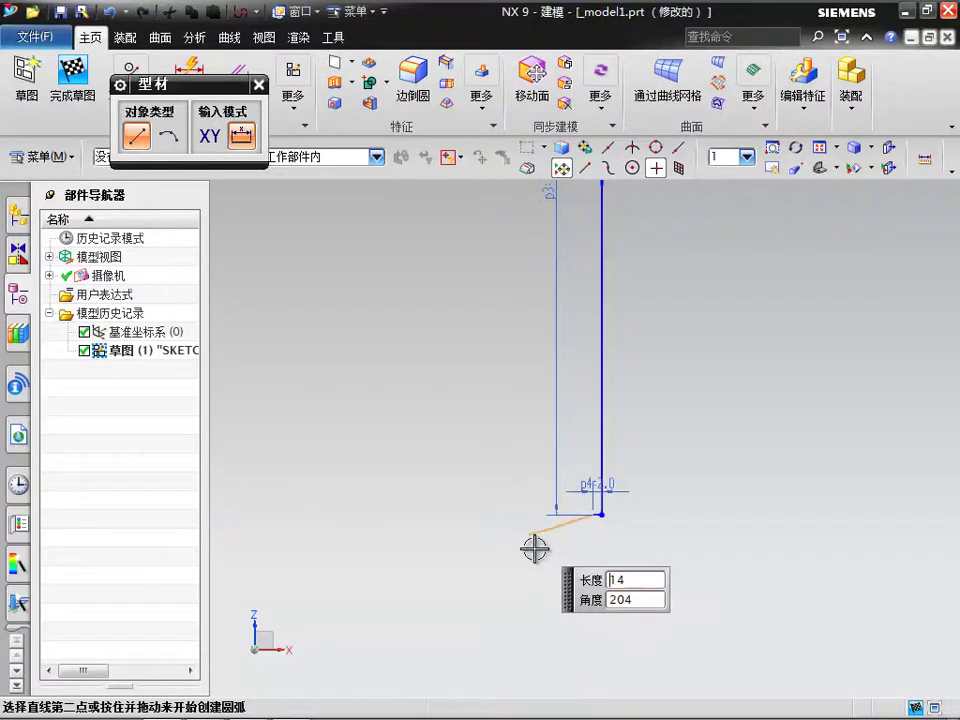
scroll(560, 535, down, 2)
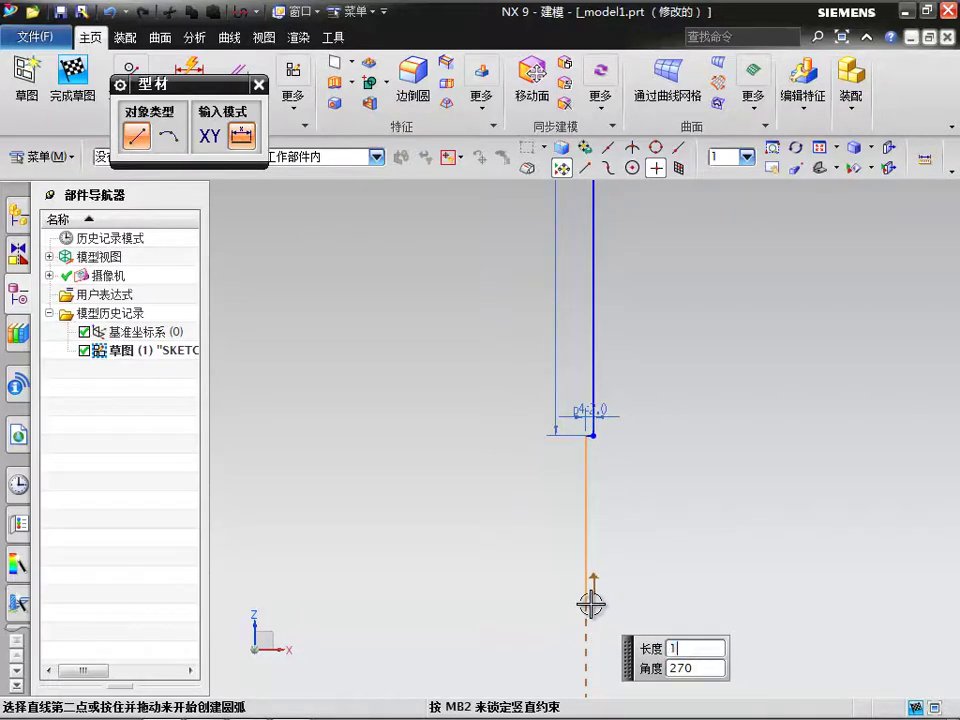
key(Return)
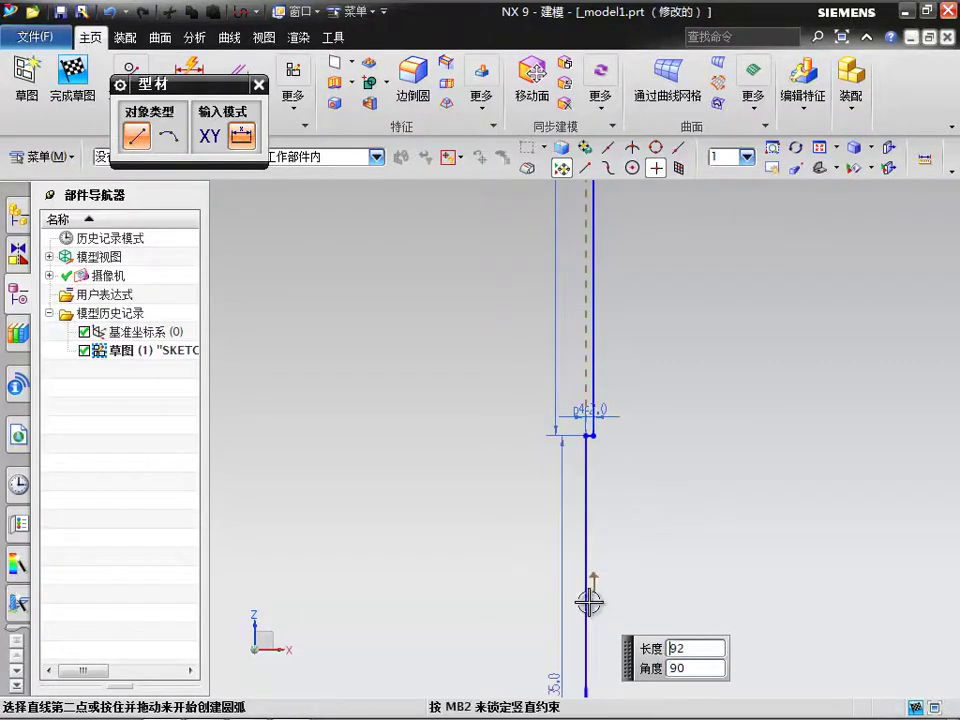
Continue from the 135 mm line's lower end with a 2 mm step to the right and a 35 mm vertical line down.
scroll(643, 540, down, 2)
scroll(643, 555, down, 3)
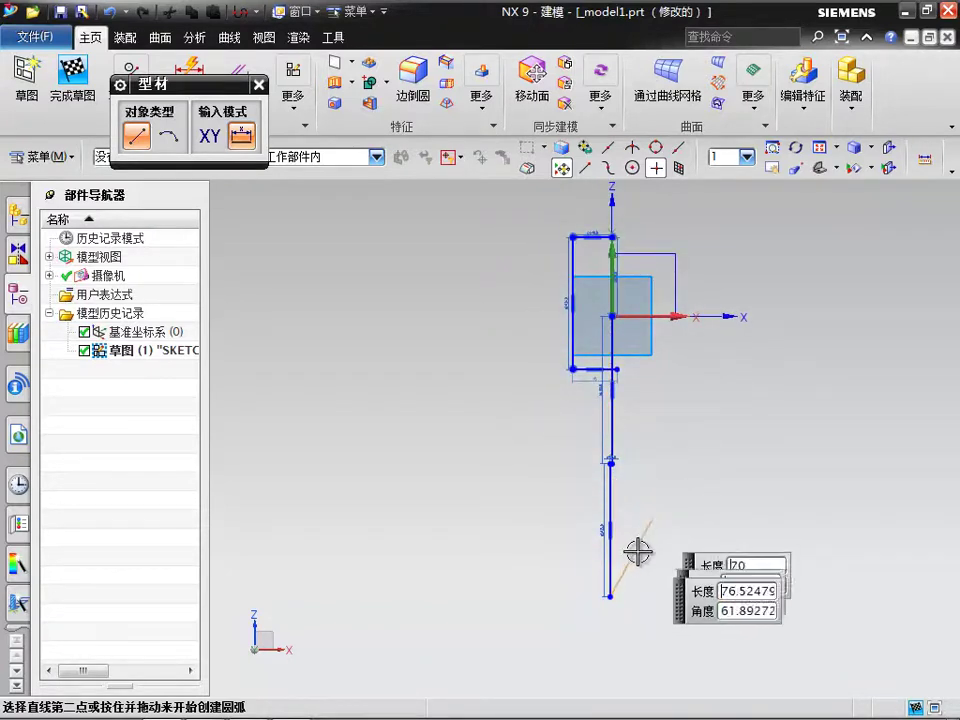
scroll(600, 578, up, 5)
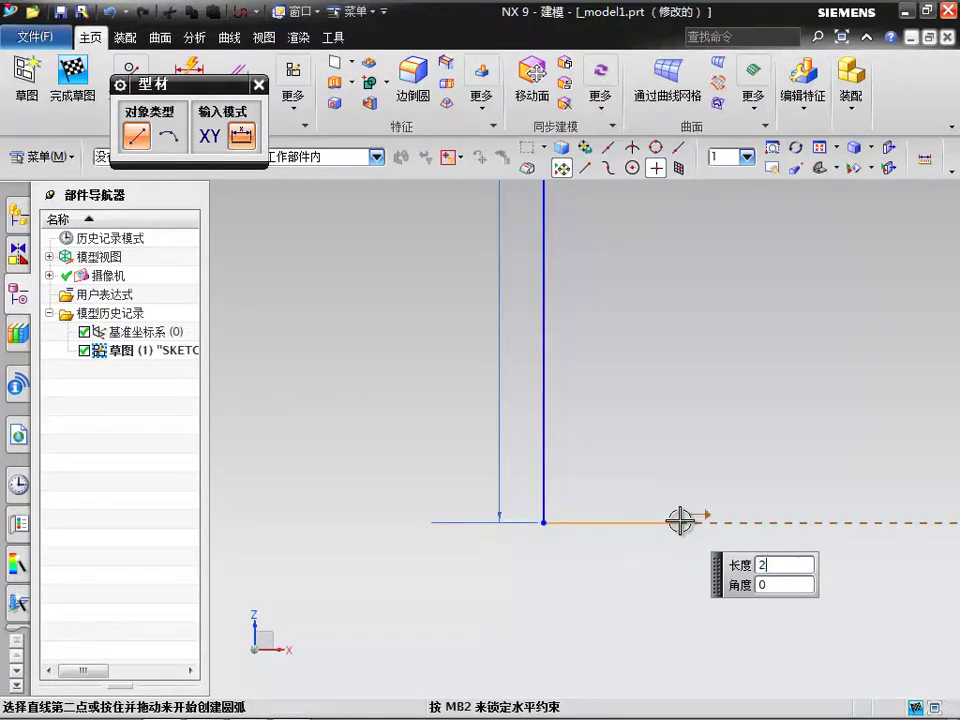
key(Return)
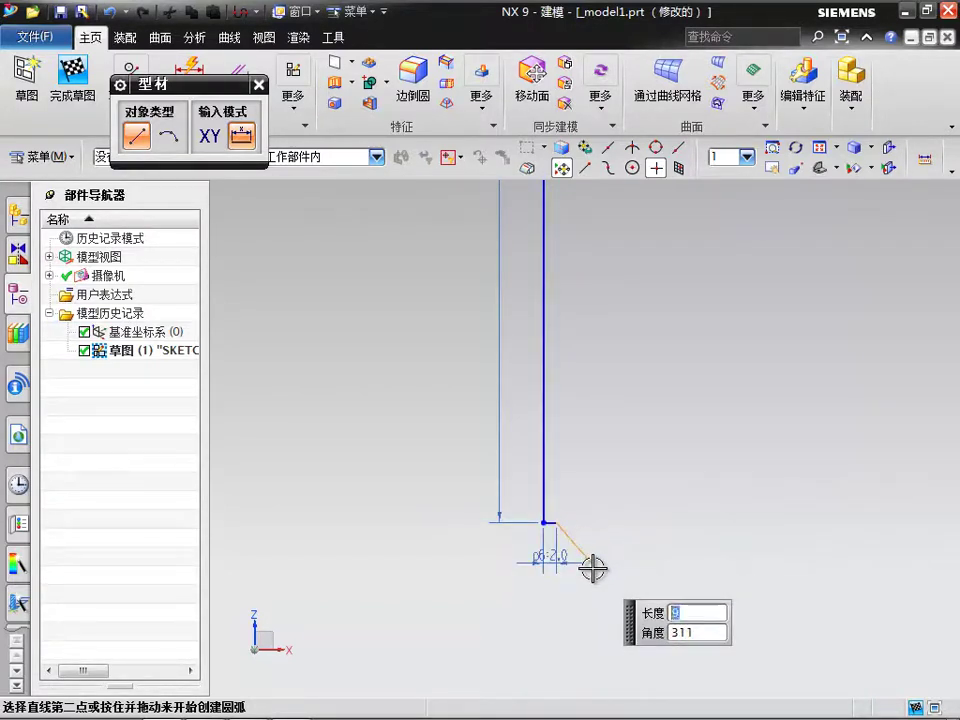
mouse_move(593, 568)
shift+middle_down()
mouse_move(628, 414)
mouse_move(620, 398)
shift+middle_up()
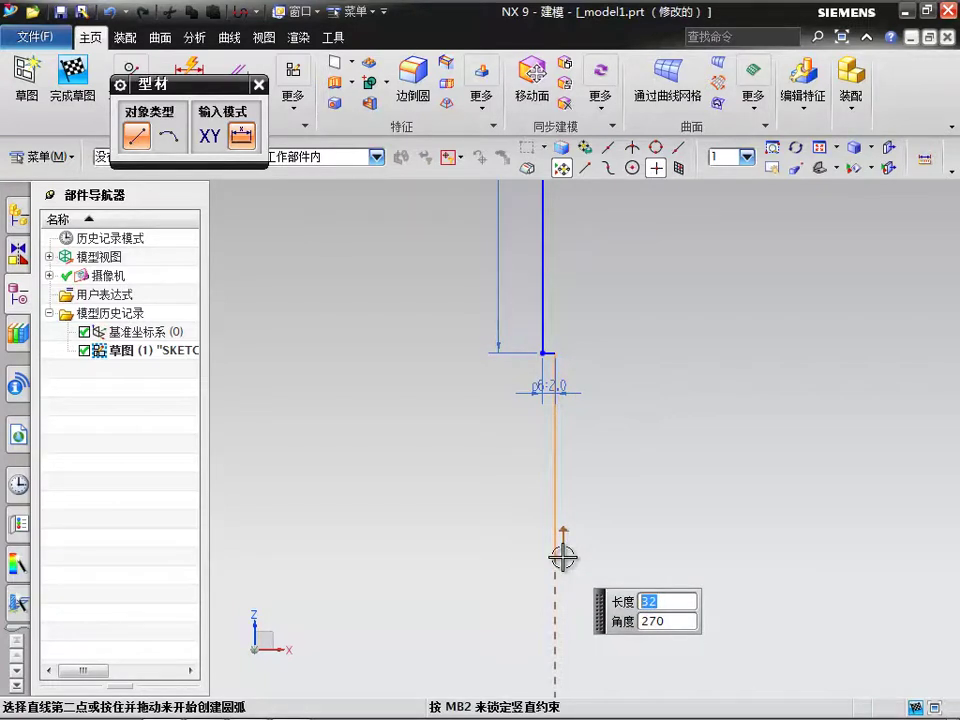
key(Tab)
key(Return)
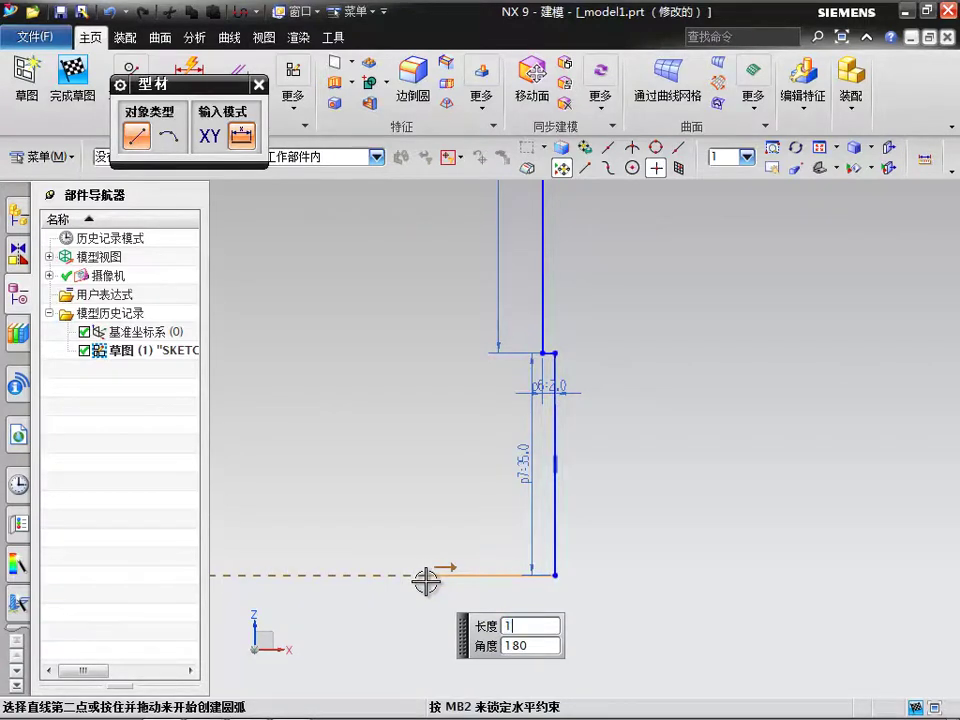
Continue the profile with a 19 mm line to the left at 180 degrees and a vertical line up past the 45 mm line, ending the profile.
text(19)
key(Return)
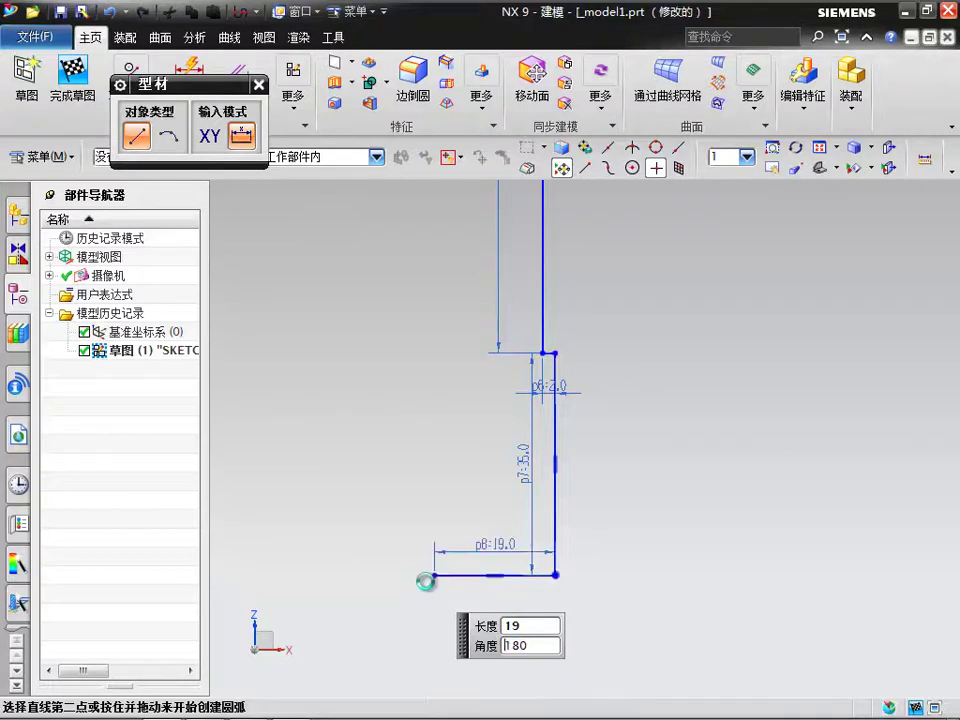
scroll(424, 587, down, 5)
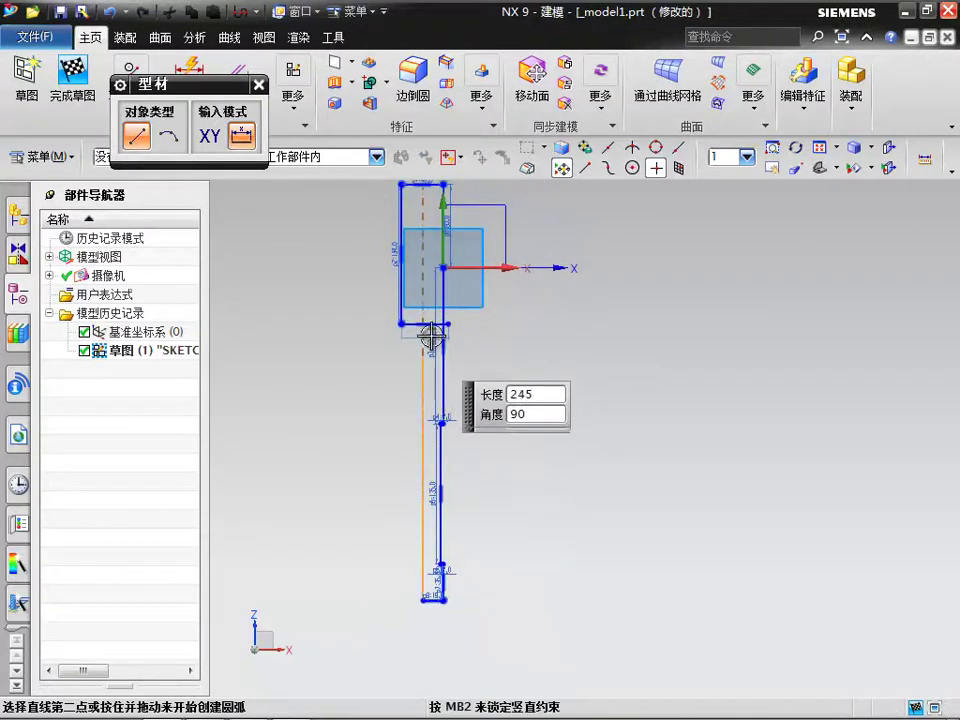
scroll(426, 311, up, 4)
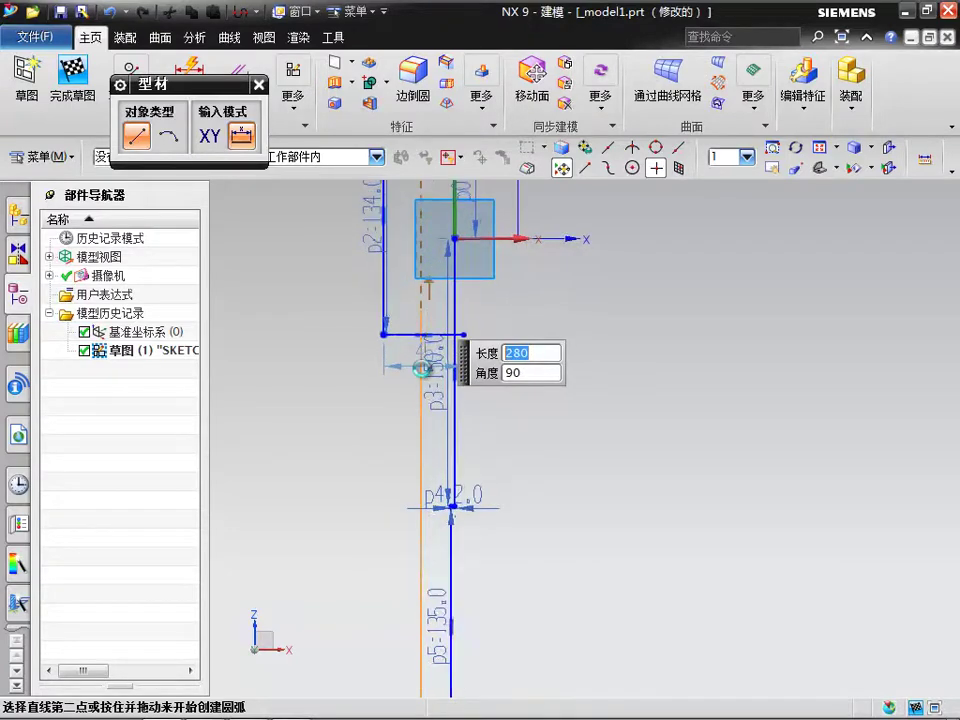
click(420, 311)
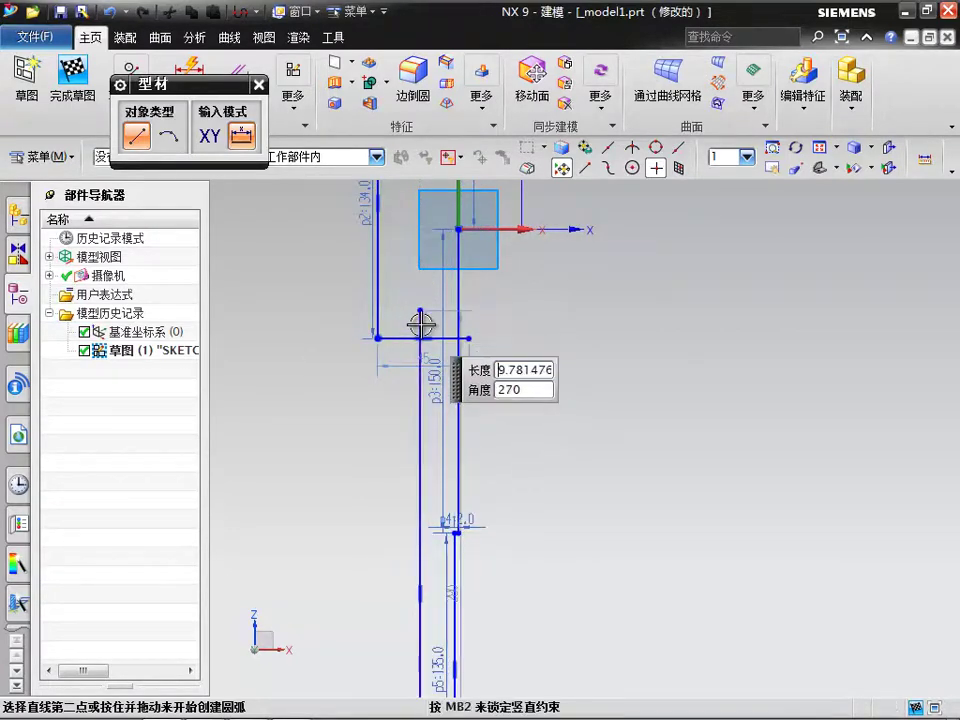
click(259, 85)
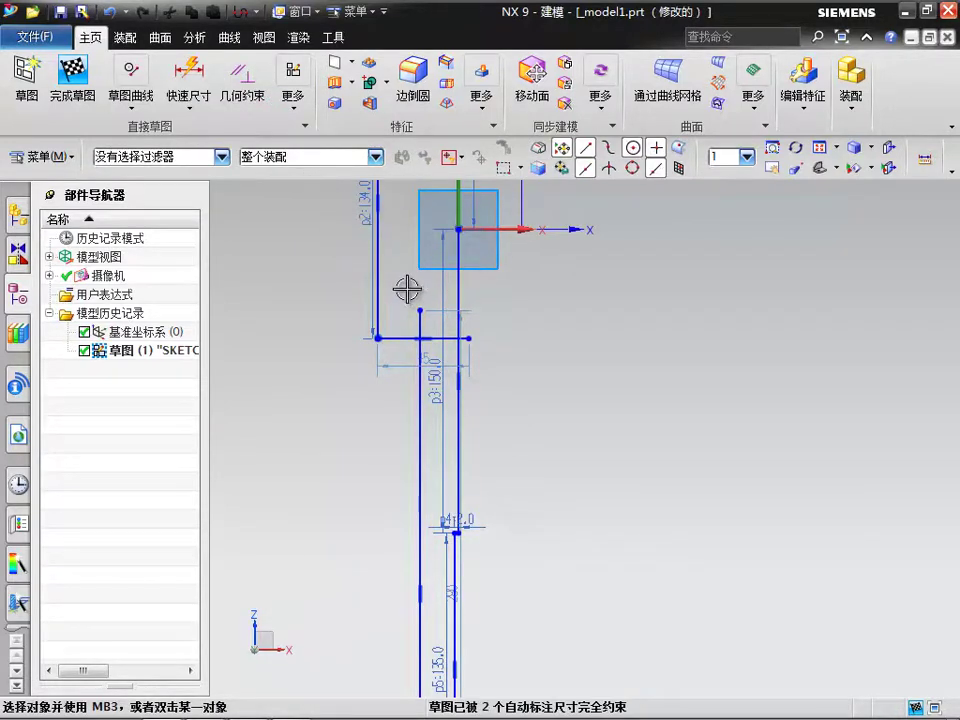
Quick Trim the new vertical line's upper overhang and the horizontal 45 mm line between it and the 150 mm line.
click(150, 102)
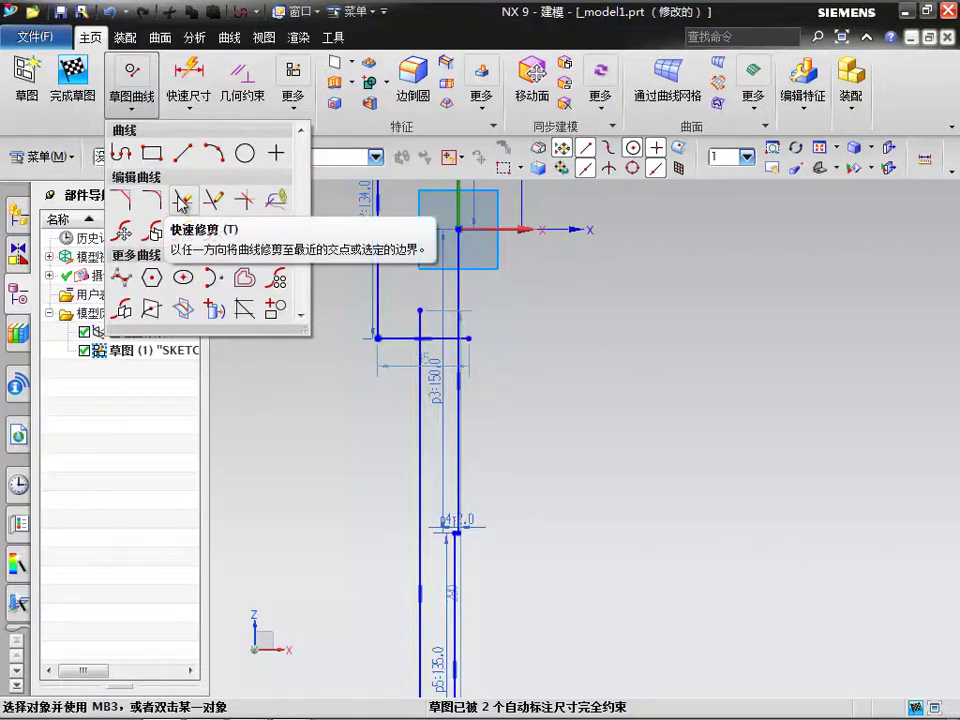
key(t)
scroll(414, 396, up, 3)
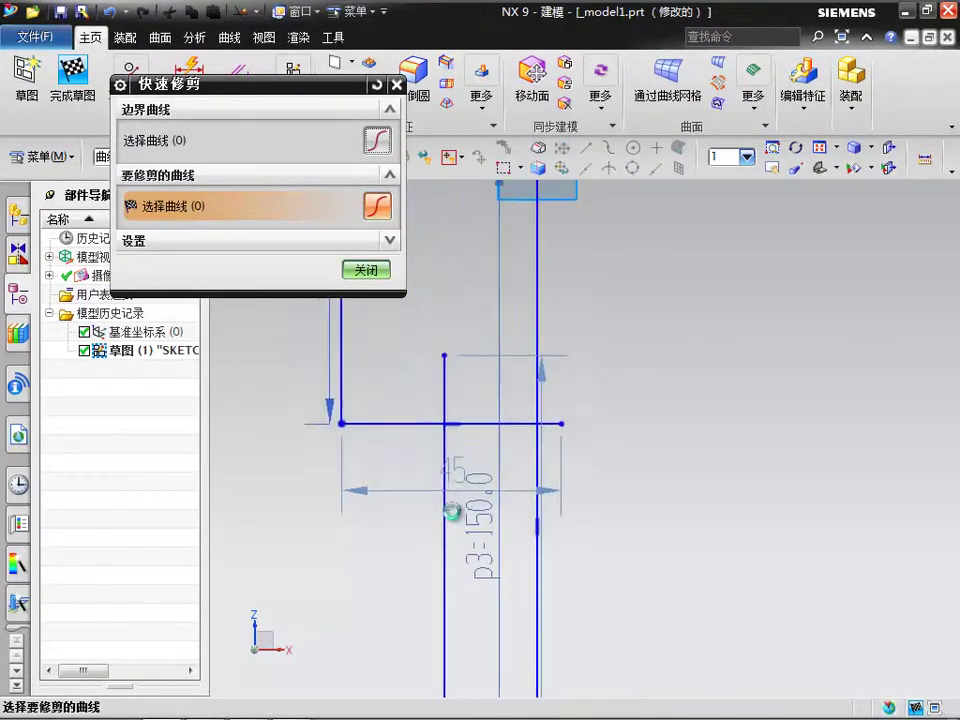
click(490, 433)
click(456, 400)
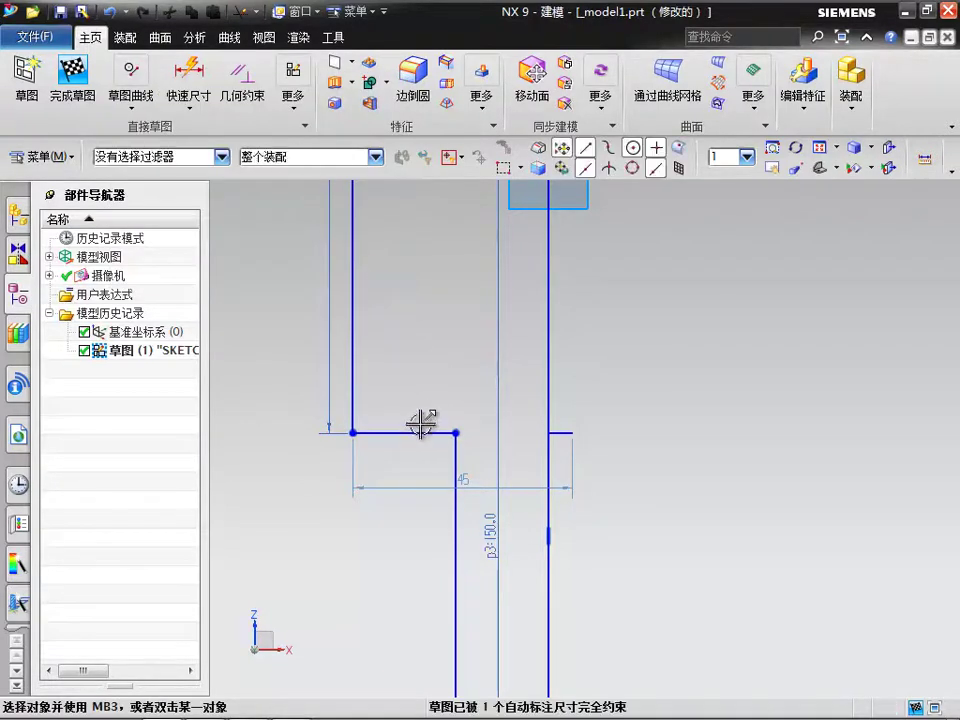
Delete the leftover horizontal stub to the right of the 150 mm line and finish the sketch.
scroll(551, 425, up, 3)
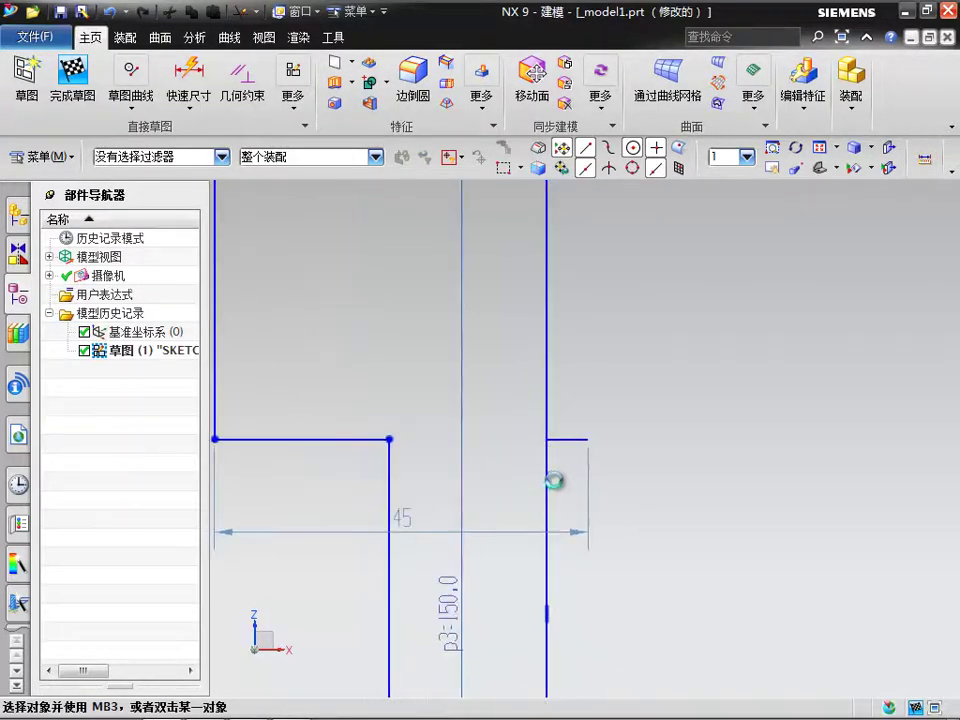
click(574, 443)
key(Delete)
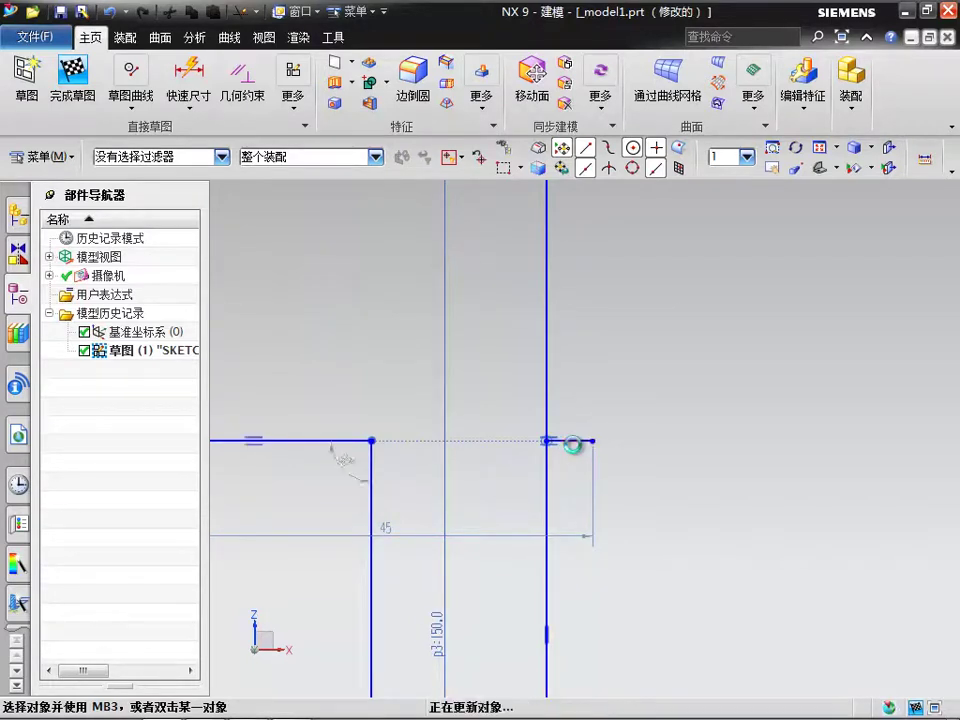
click(575, 446)
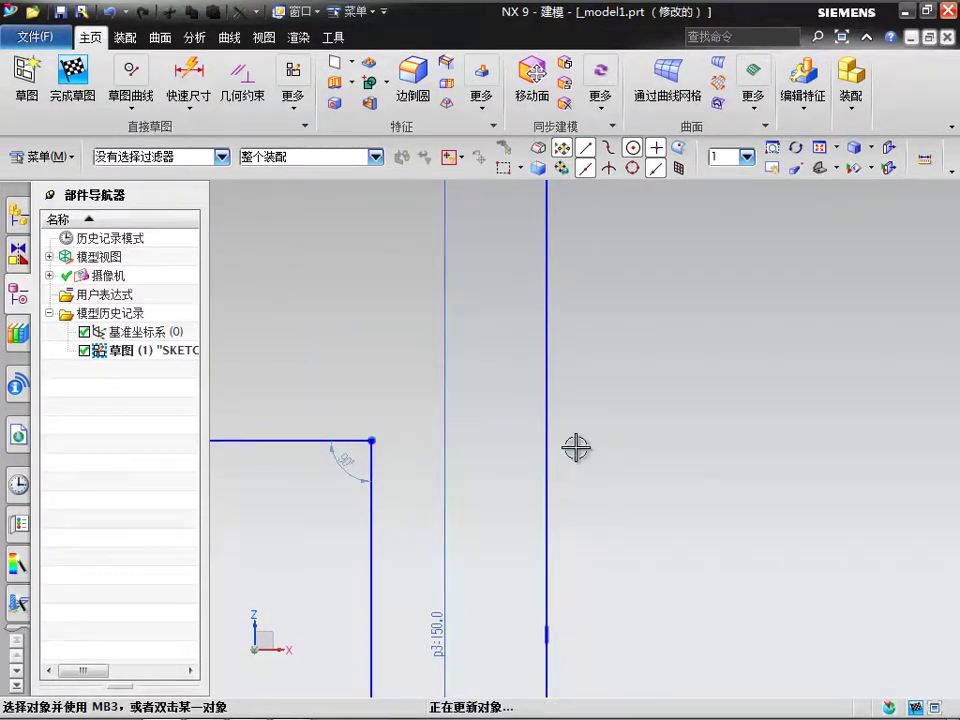
scroll(574, 446, down, 6)
scroll(611, 390, down, 2)
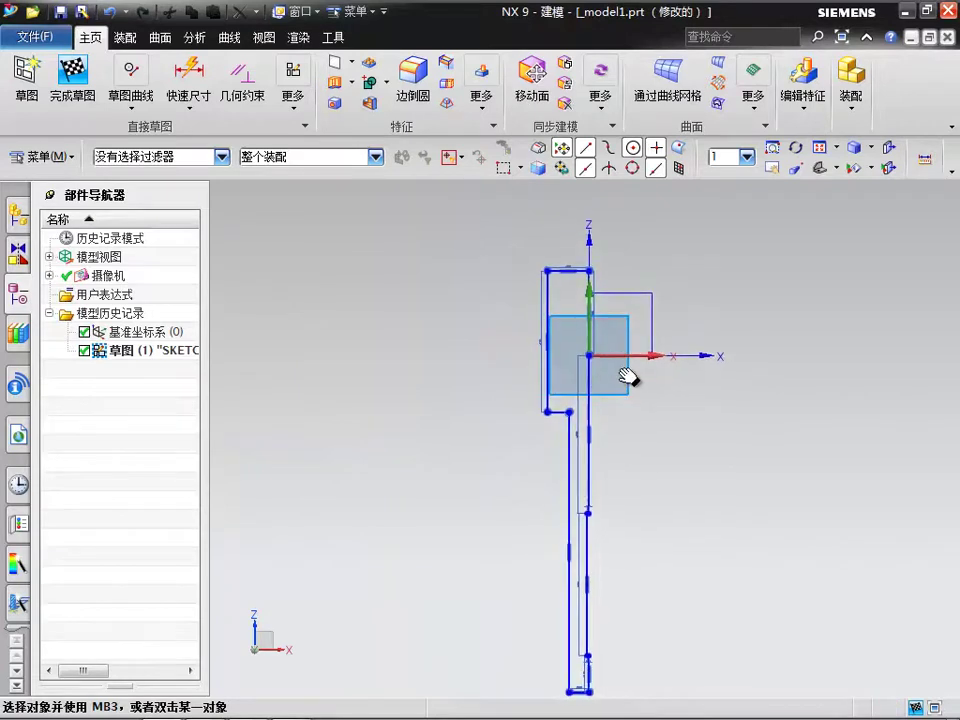
shift+middle_drag(620, 511, 611, 444)
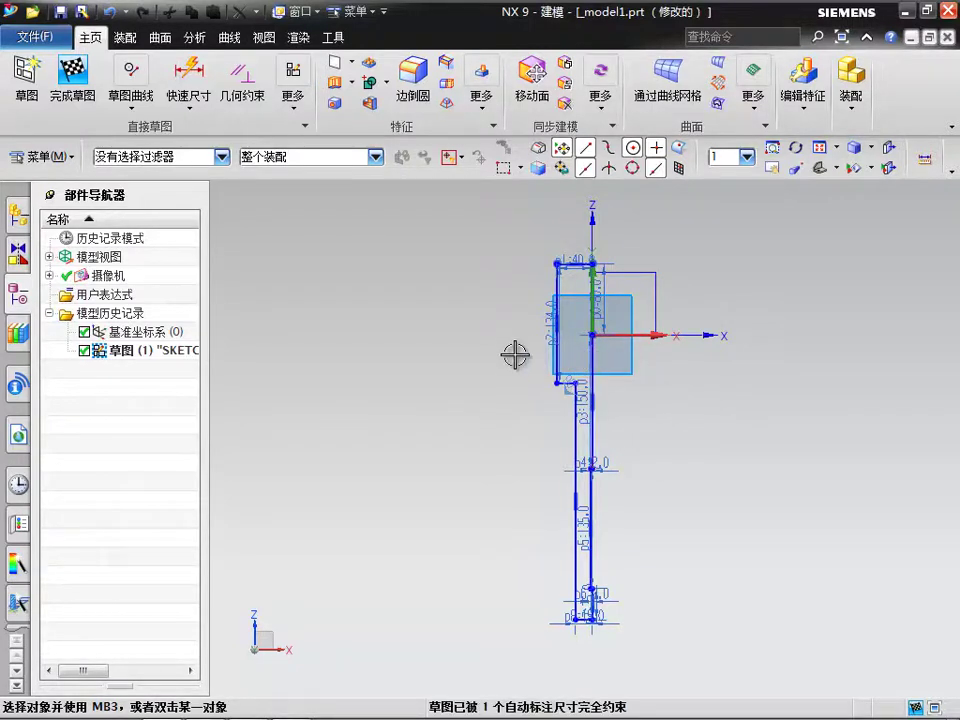
click(71, 78)
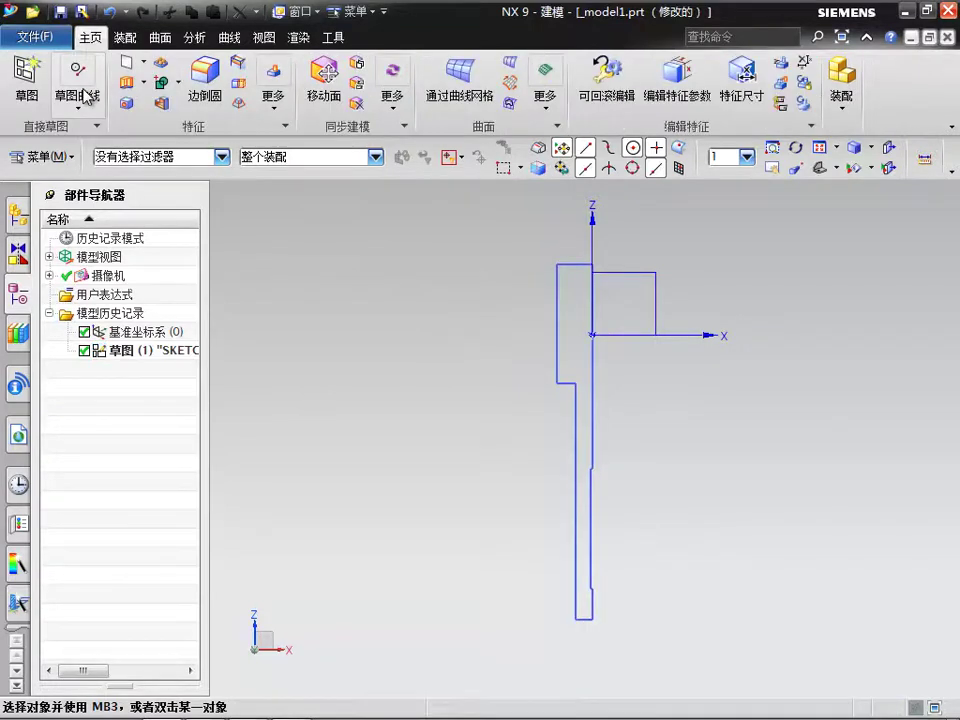
Extrude the stepped profile along YC from -66 mm to 66 mm as a solid body.
mouse_move(595, 437)
middle_down()
mouse_move(589, 414)
mouse_move(554, 449)
mouse_move(574, 446)
mouse_move(570, 431)
middle_up()
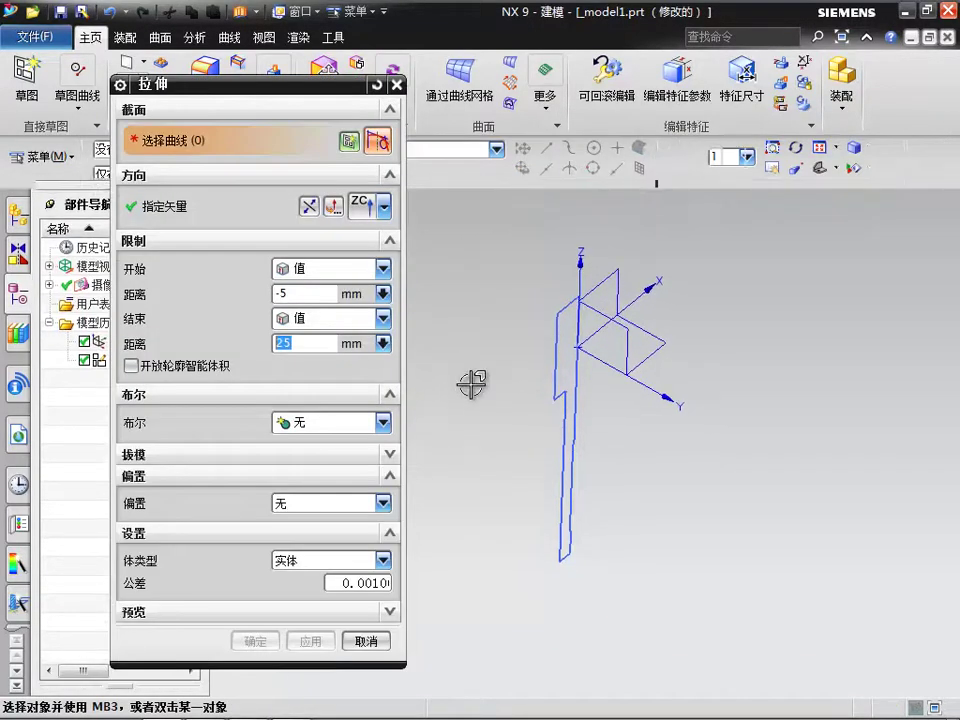
middle_drag(600, 411, 609, 420)
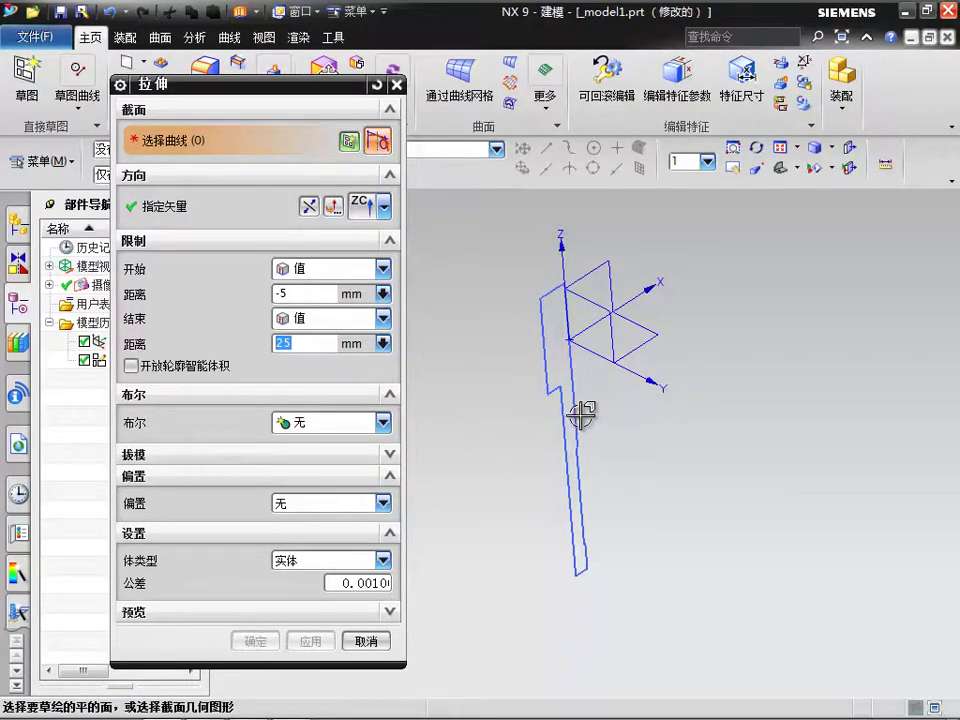
click(575, 413)
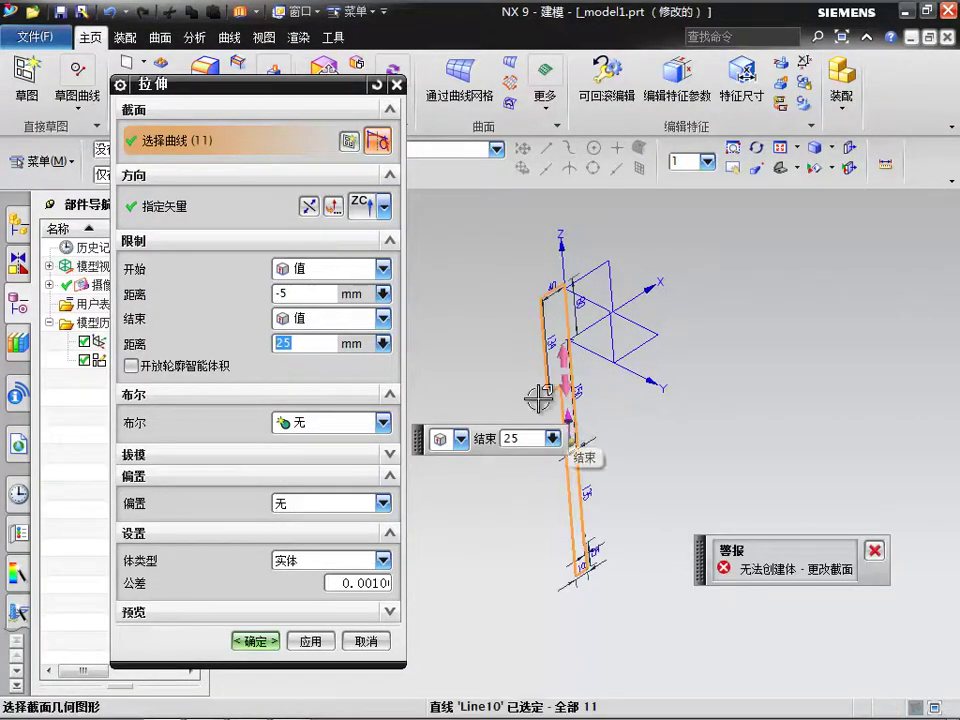
middle_drag(692, 411, 652, 373)
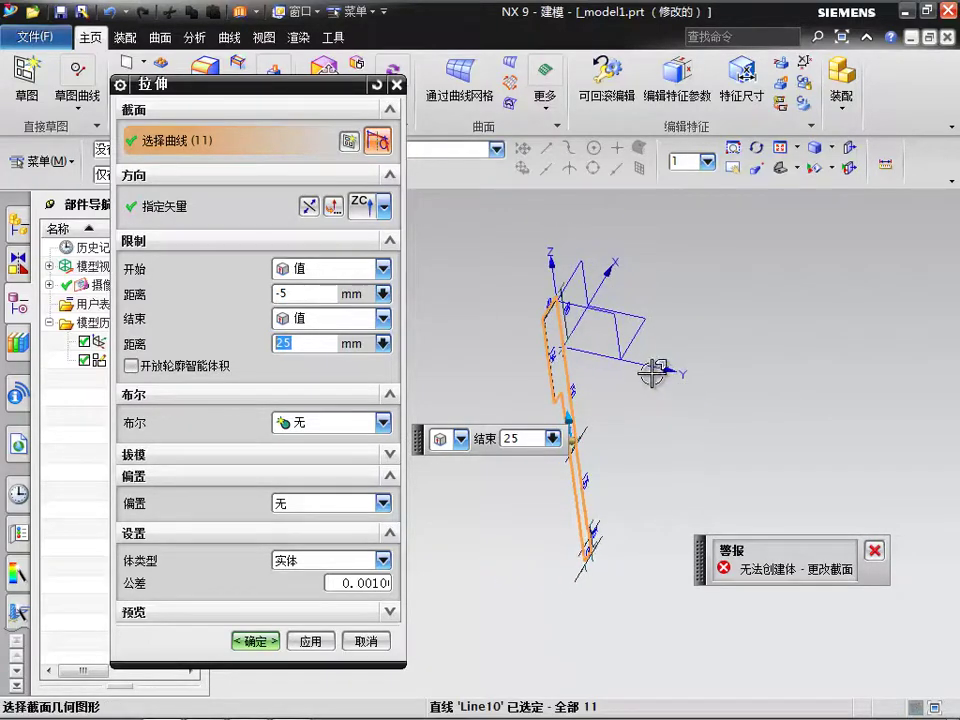
click(387, 210)
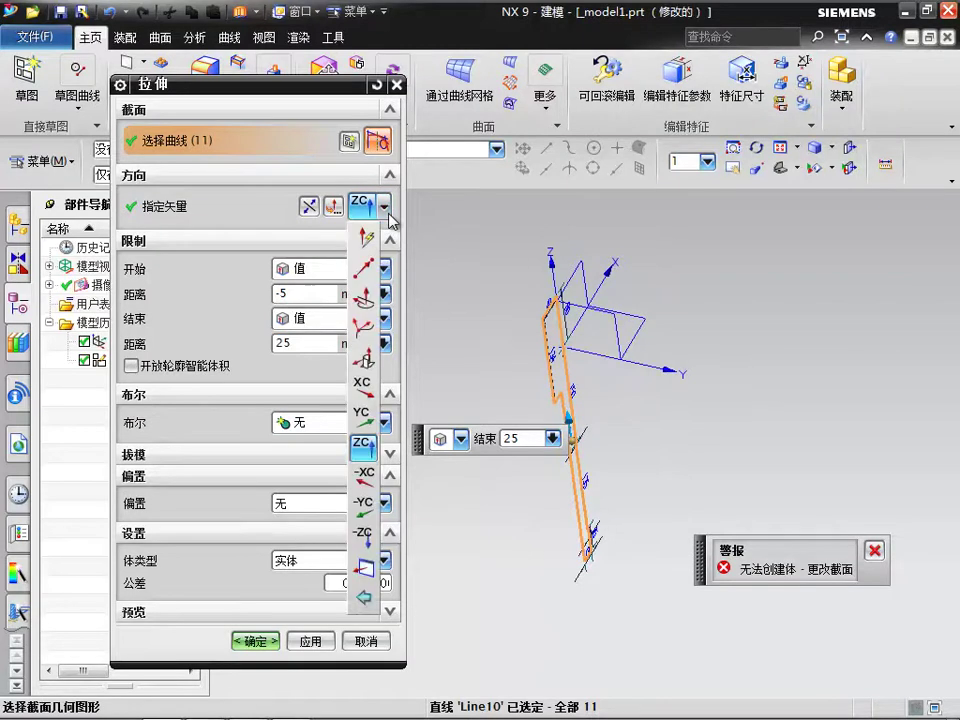
click(373, 421)
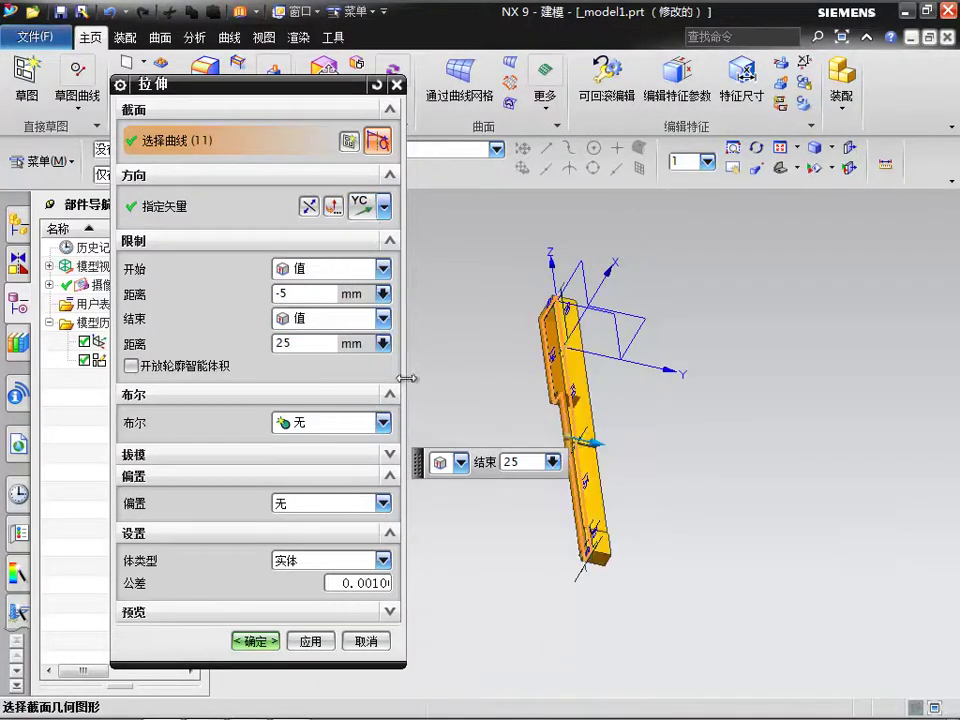
click(290, 296)
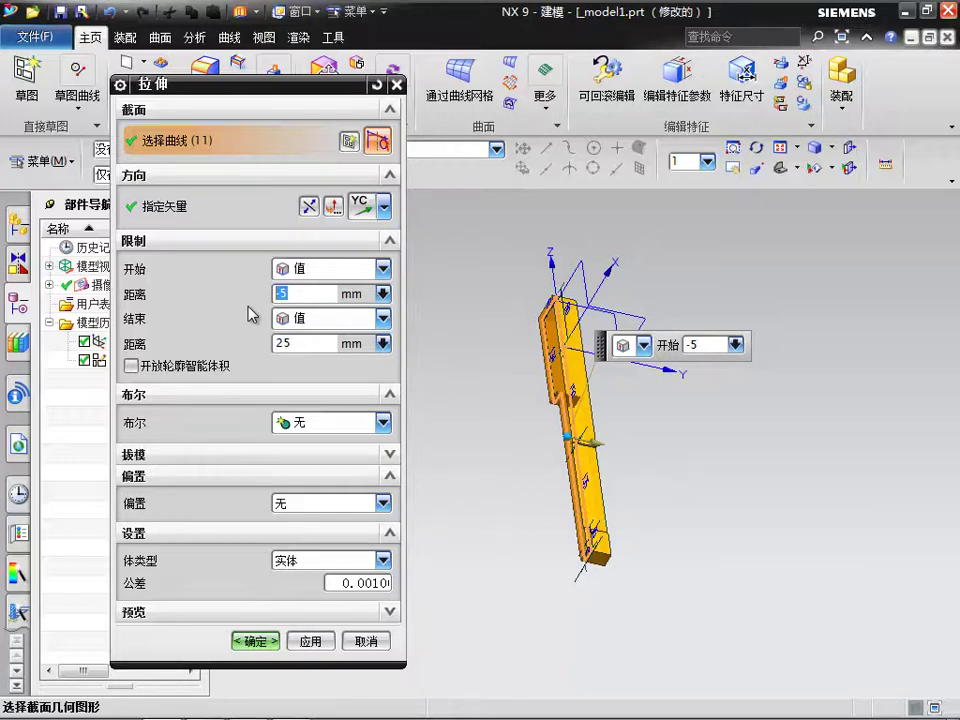
text(-66)
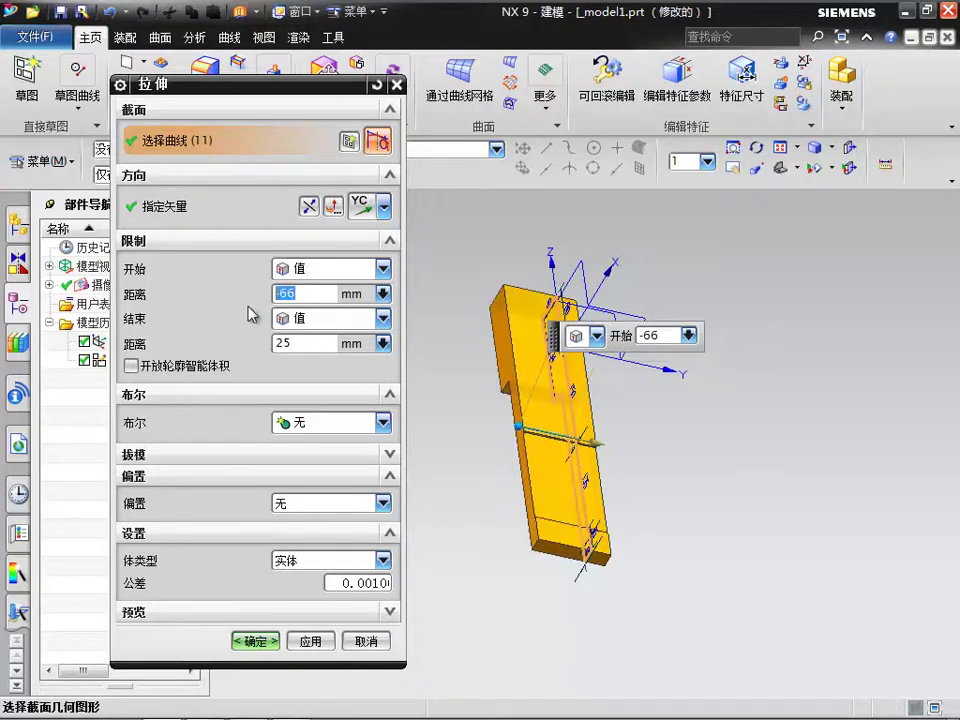
click(304, 341)
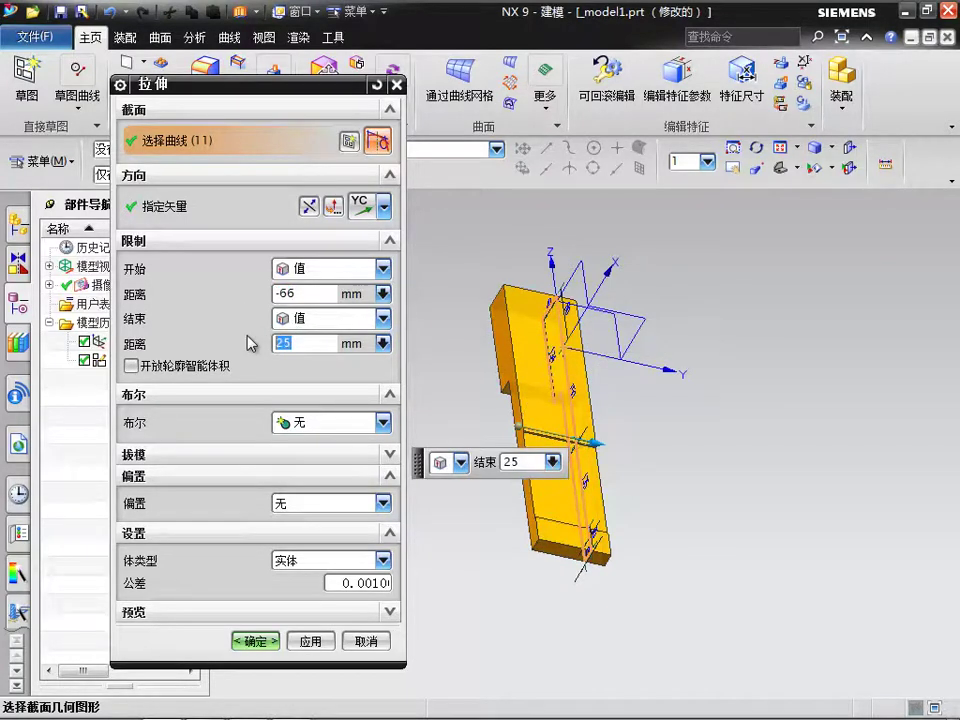
text(66)
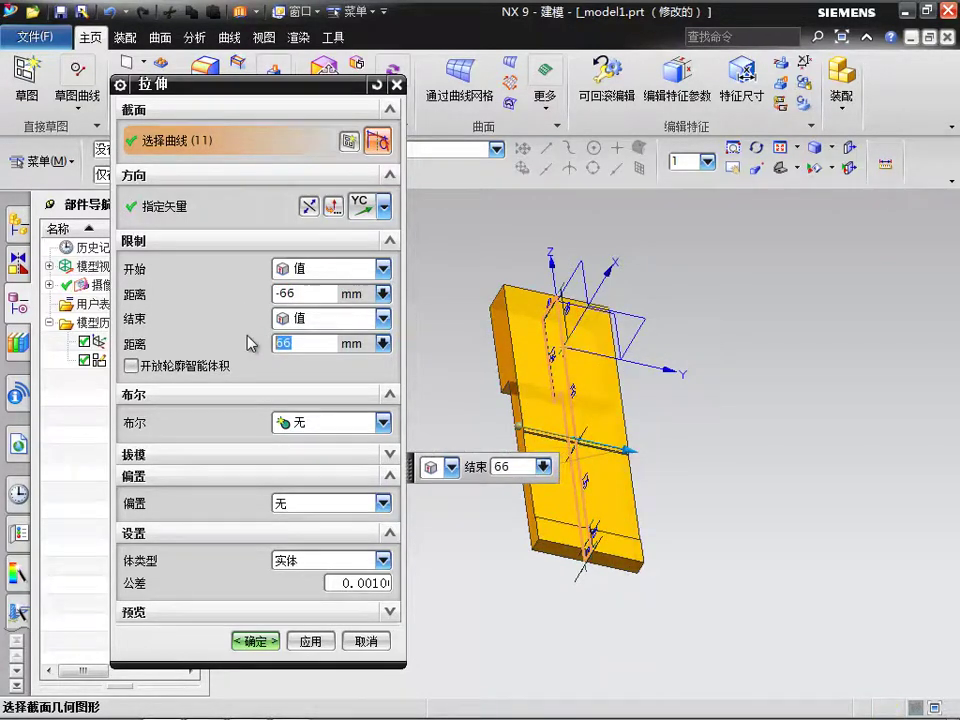
click(257, 641)
Create a new sketch on the end face of the solid's thin end.
middle_drag(478, 568, 540, 574)
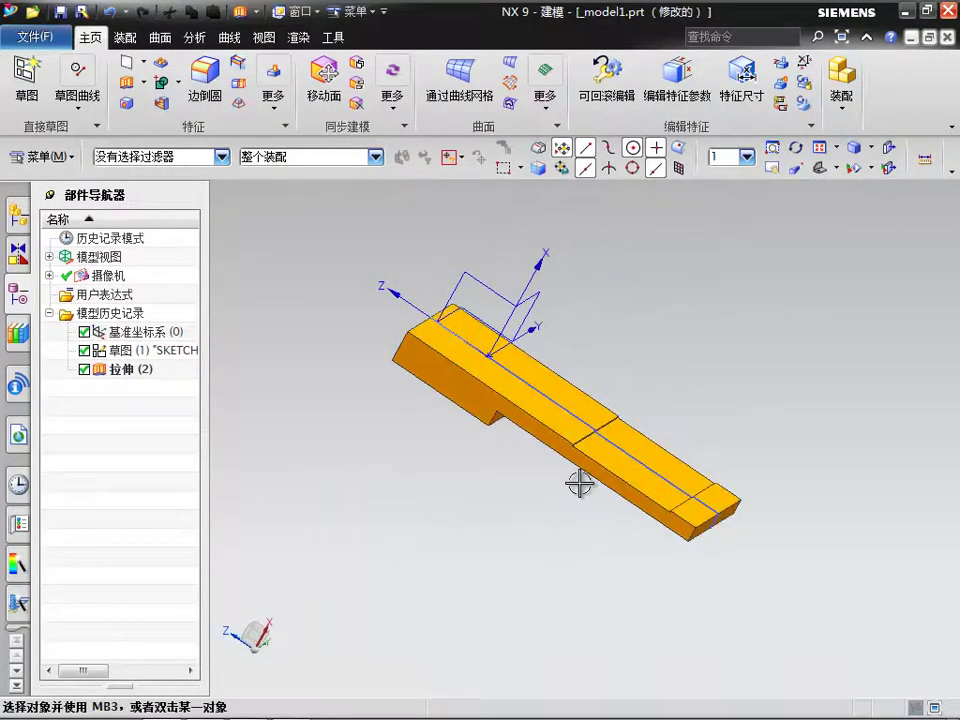
mouse_move(576, 484)
middle_down()
mouse_move(593, 454)
mouse_move(591, 476)
mouse_move(580, 460)
middle_up()
scroll(572, 458, up, 4)
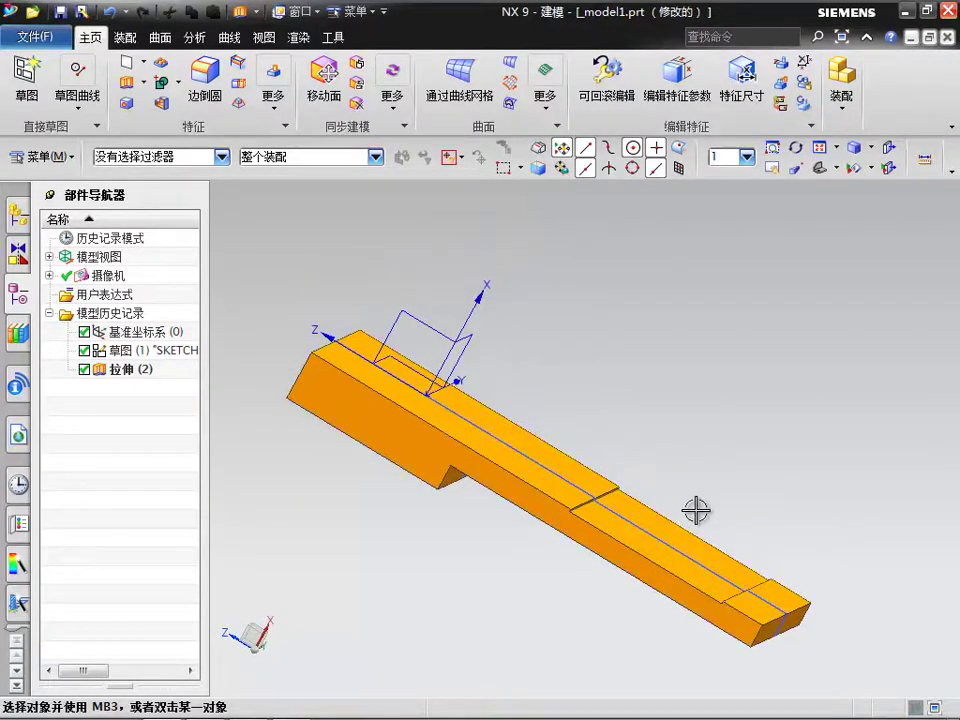
middle_drag(696, 508, 643, 452)
scroll(662, 489, up, 3)
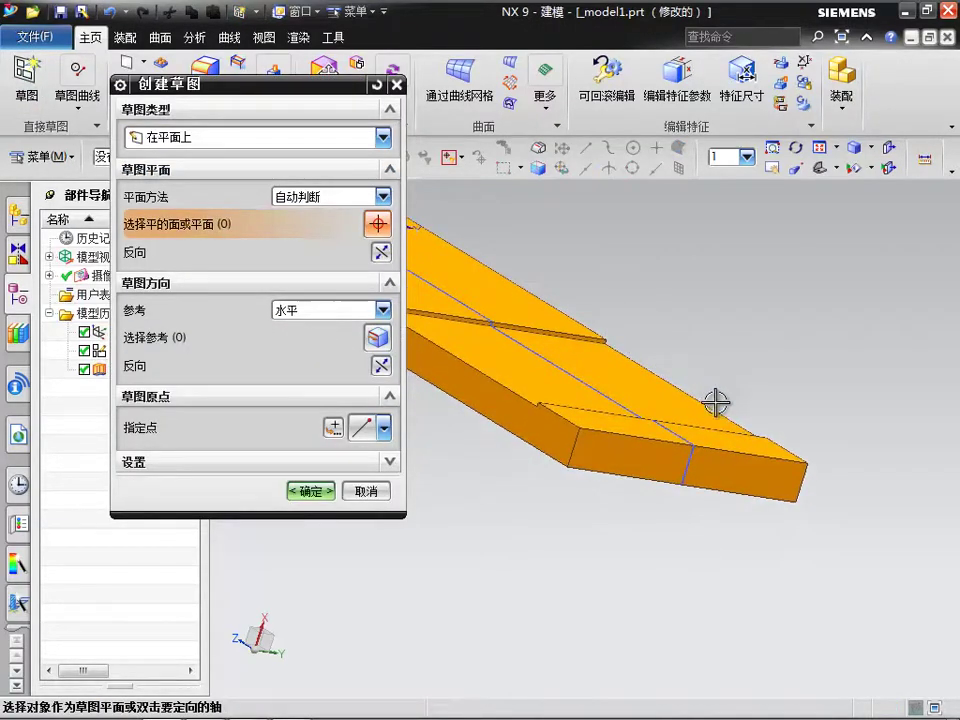
click(744, 470)
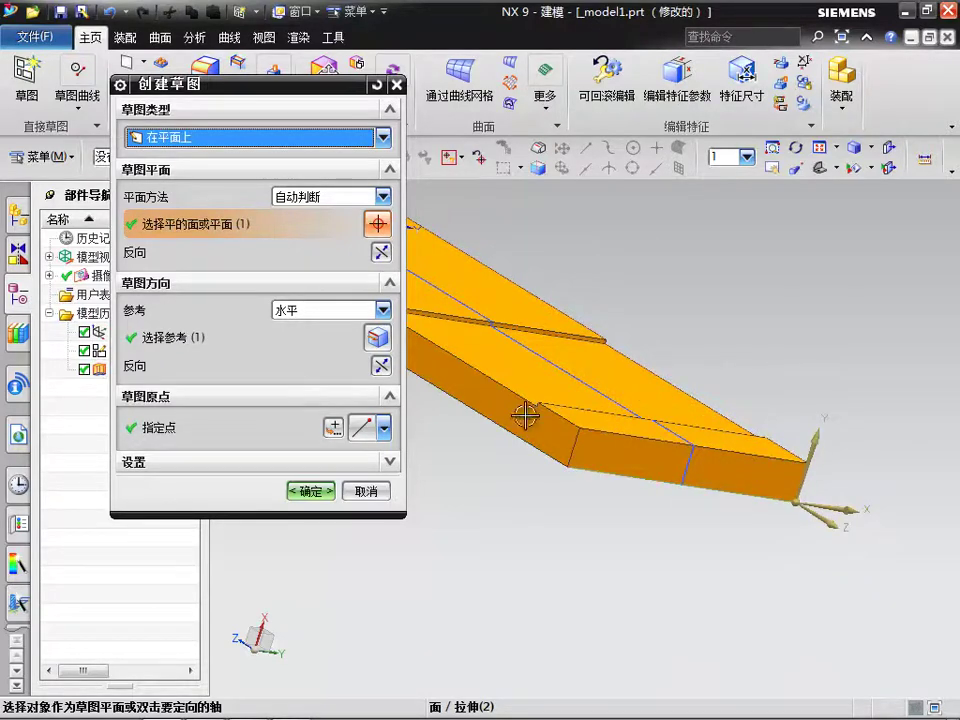
click(309, 491)
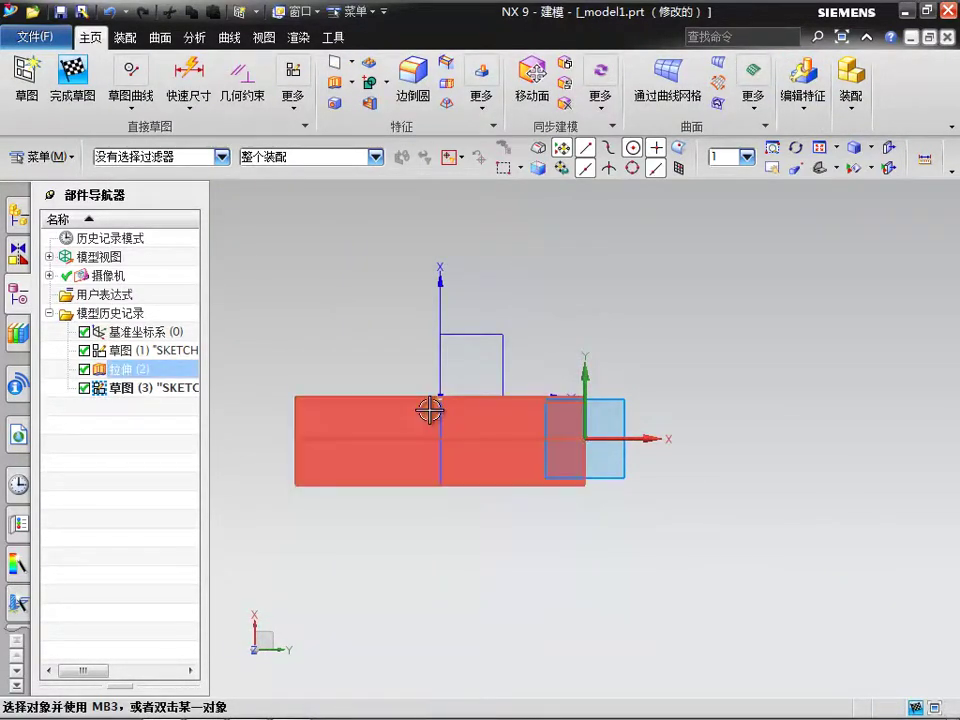
Draw a 132 mm horizontal line along the end face's lower edge, from its left corner to the sketch origin.
scroll(426, 409, up, 3)
mouse_move(426, 479)
shift+middle_down()
mouse_move(541, 428)
mouse_move(560, 440)
mouse_move(558, 430)
shift+middle_up()
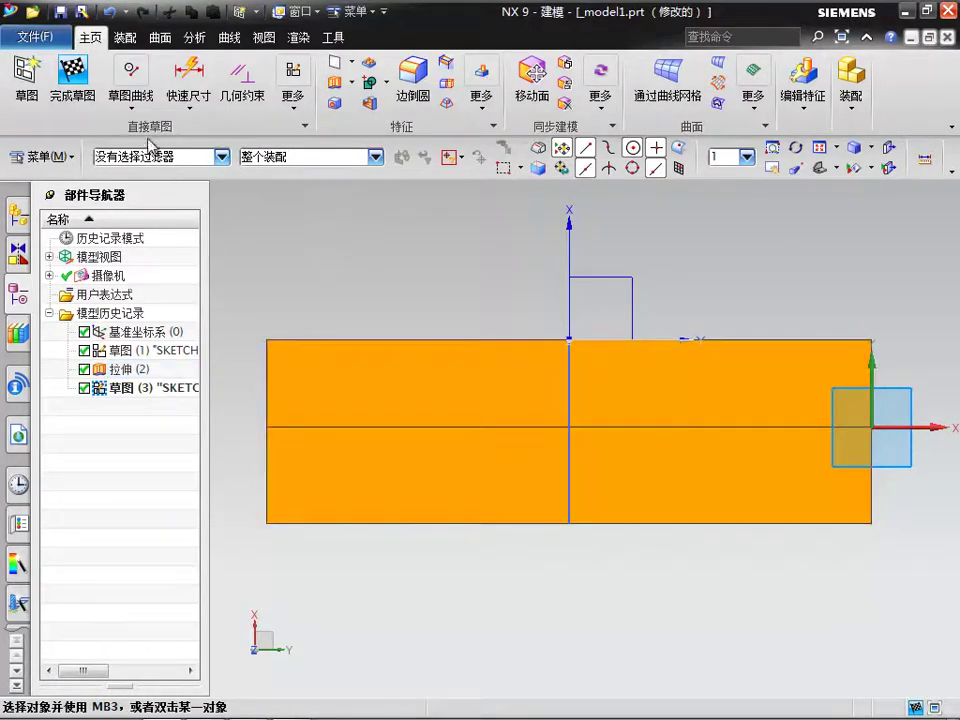
click(131, 110)
click(178, 156)
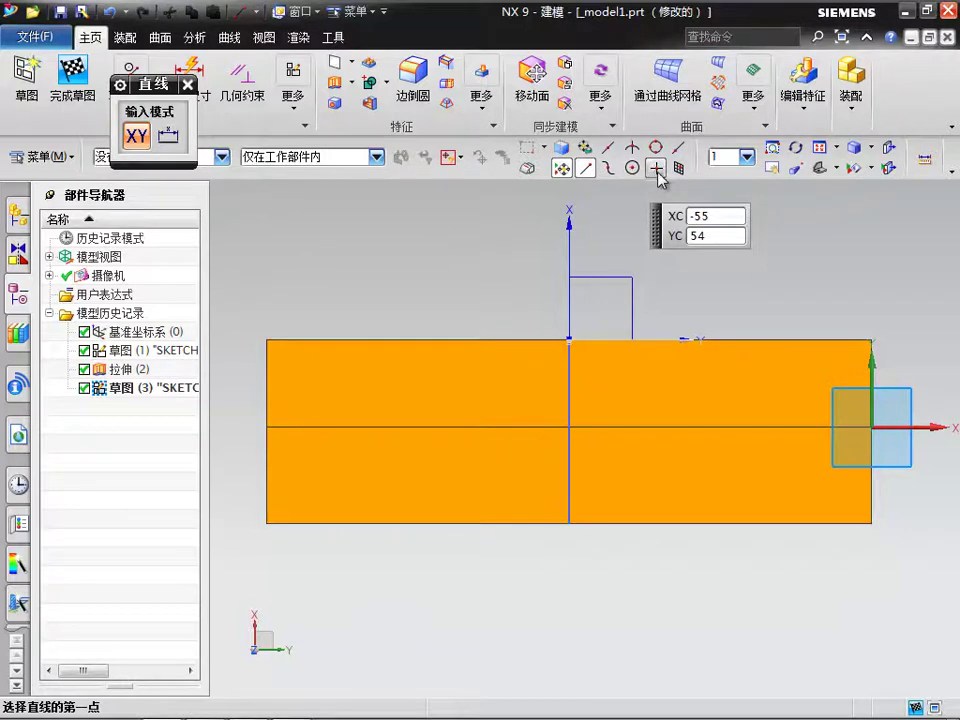
click(283, 429)
click(869, 428)
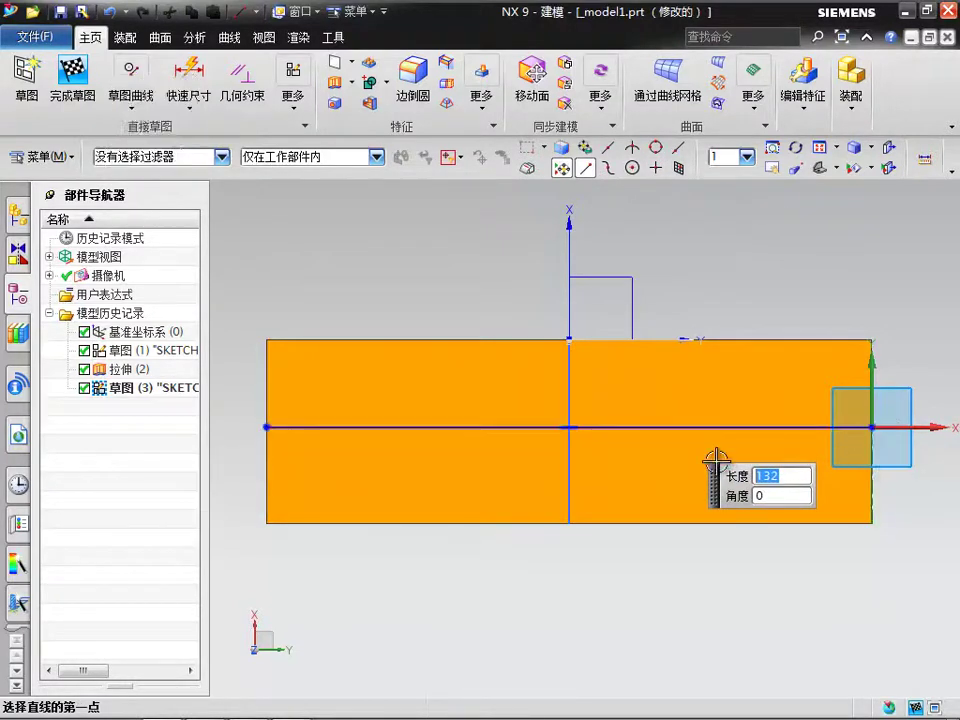
key(Escape)
scroll(664, 488, down, 2)
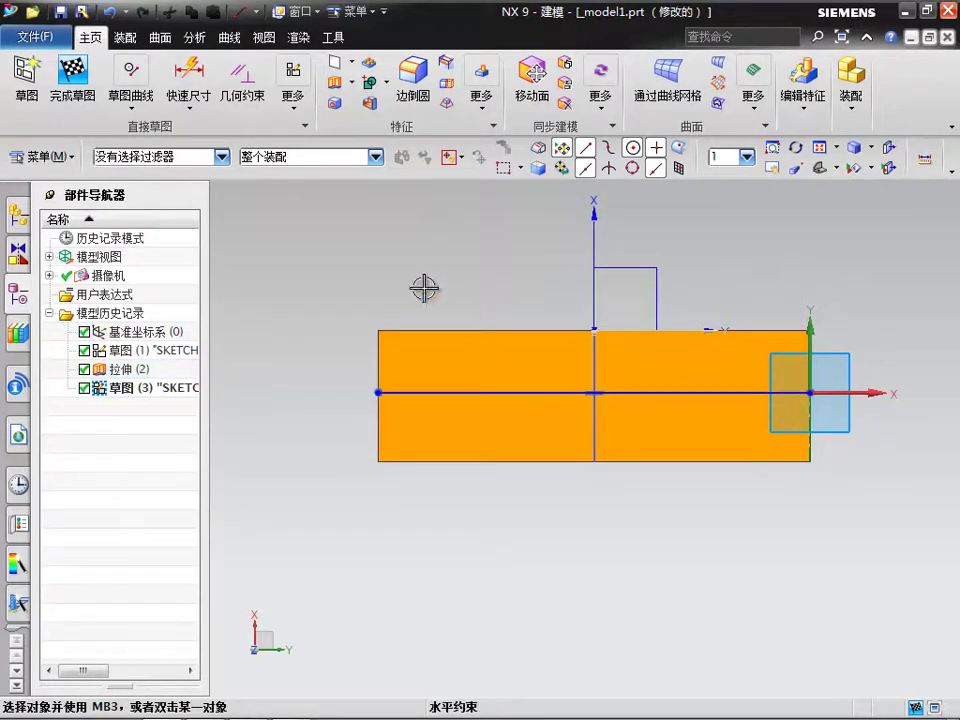
Draw a 55 mm vertical line at 270 degrees down from the midpoint of the 132 mm line.
click(131, 105)
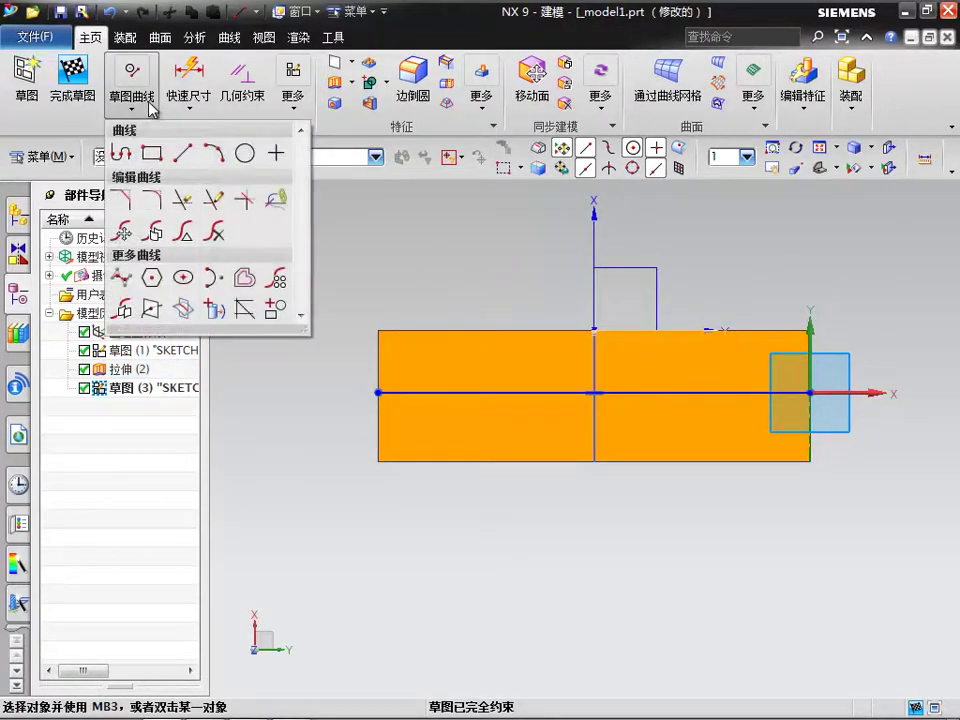
click(184, 154)
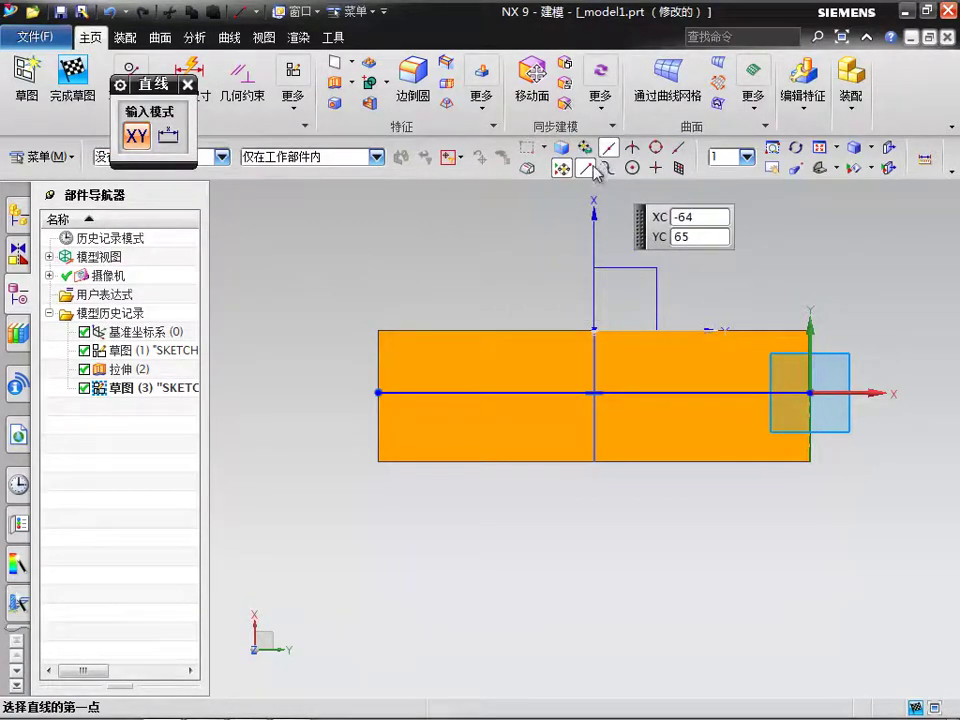
click(594, 391)
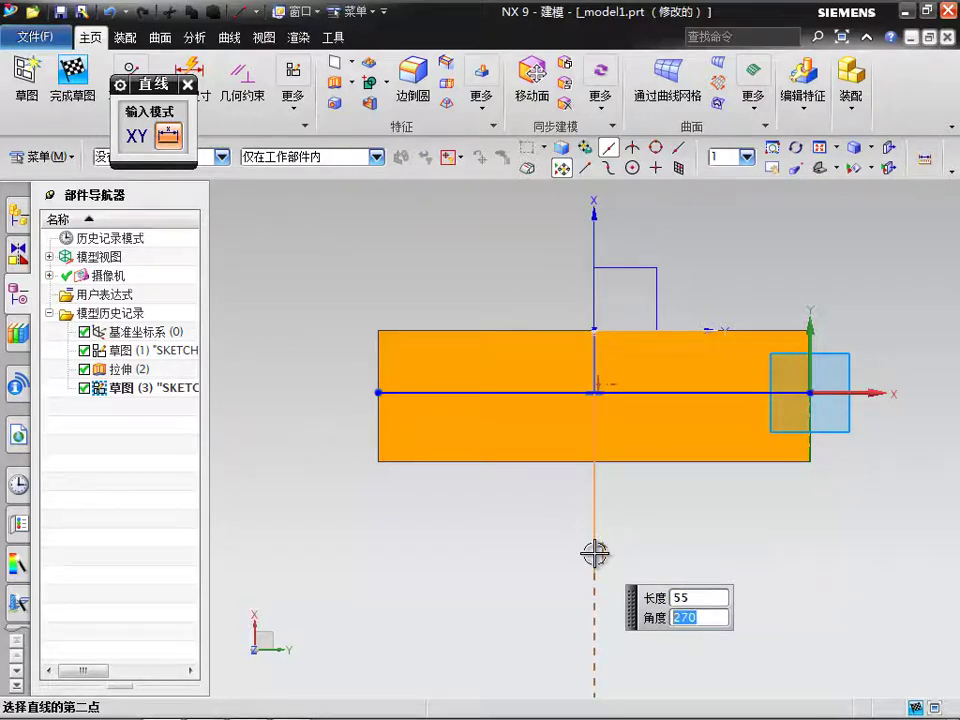
key(Return)
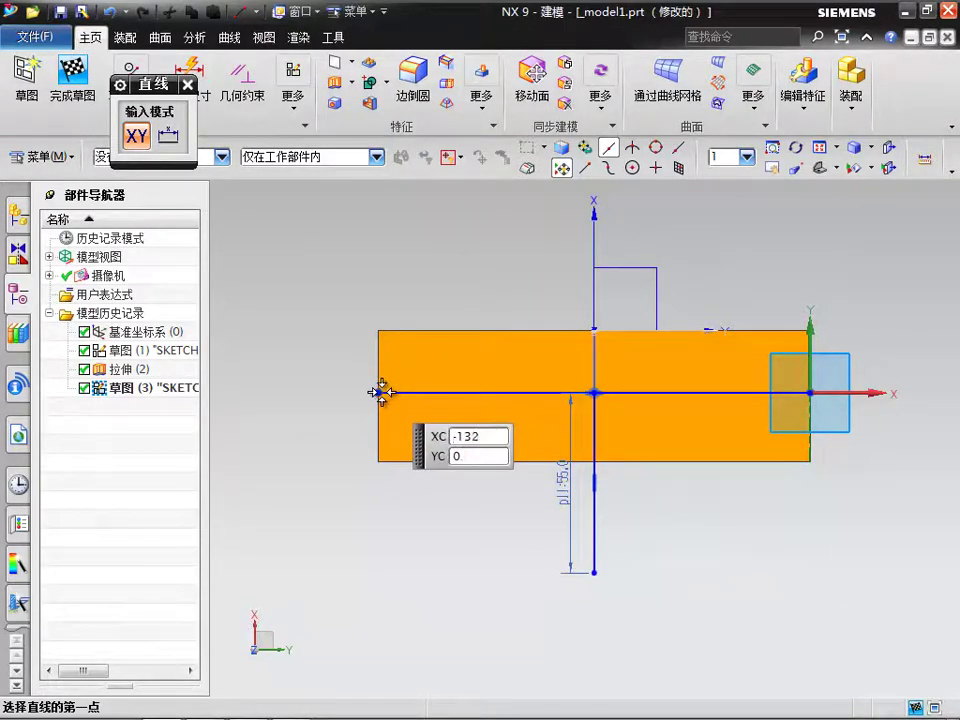
Start a vertical line at 270 degrees from the left end of the 132 mm line.
click(379, 392)
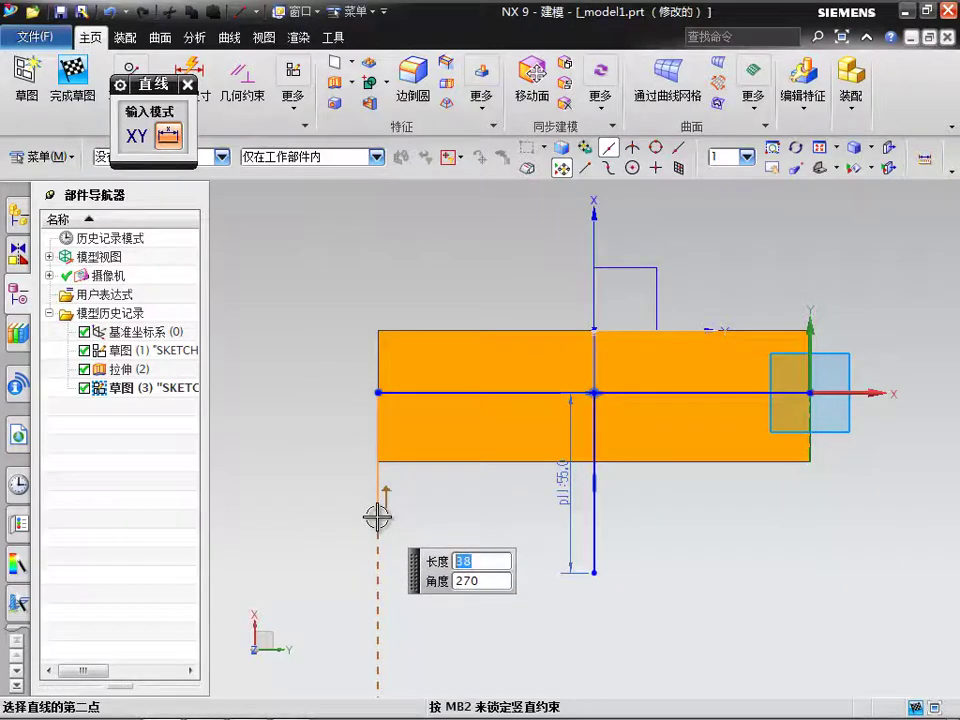